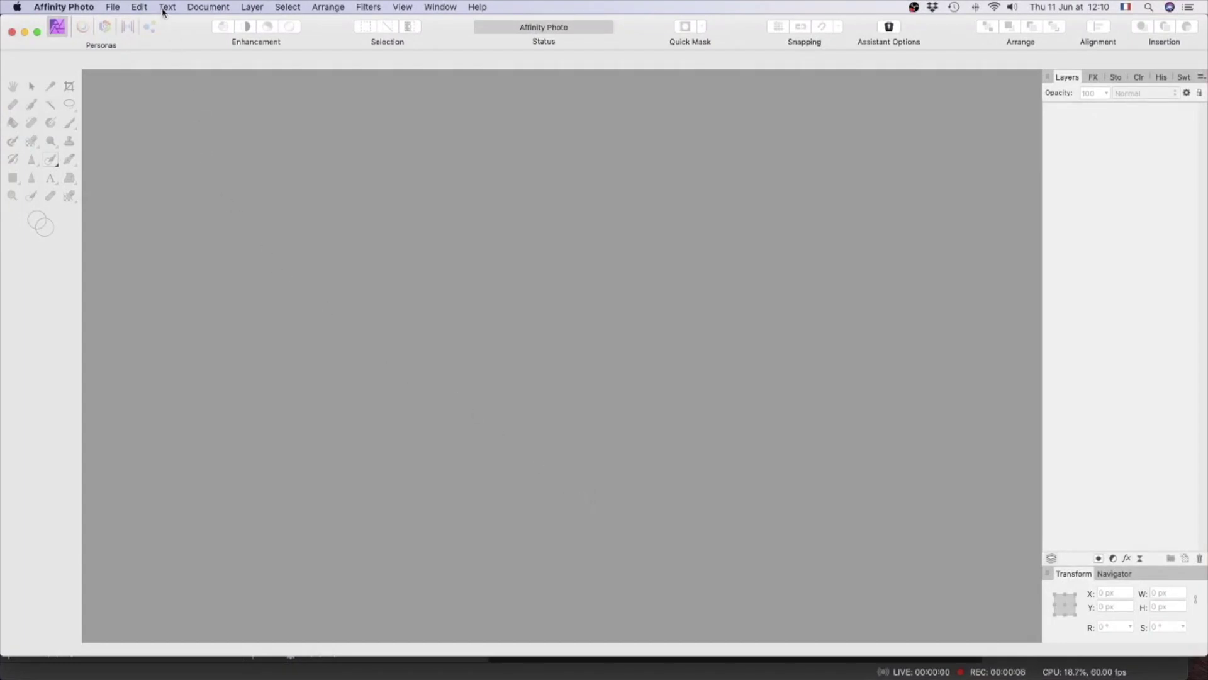
Load DSC_4476.NEF through DSC_4478.NEF from the Trial pano work folder into a New Panorama.
click(114, 9)
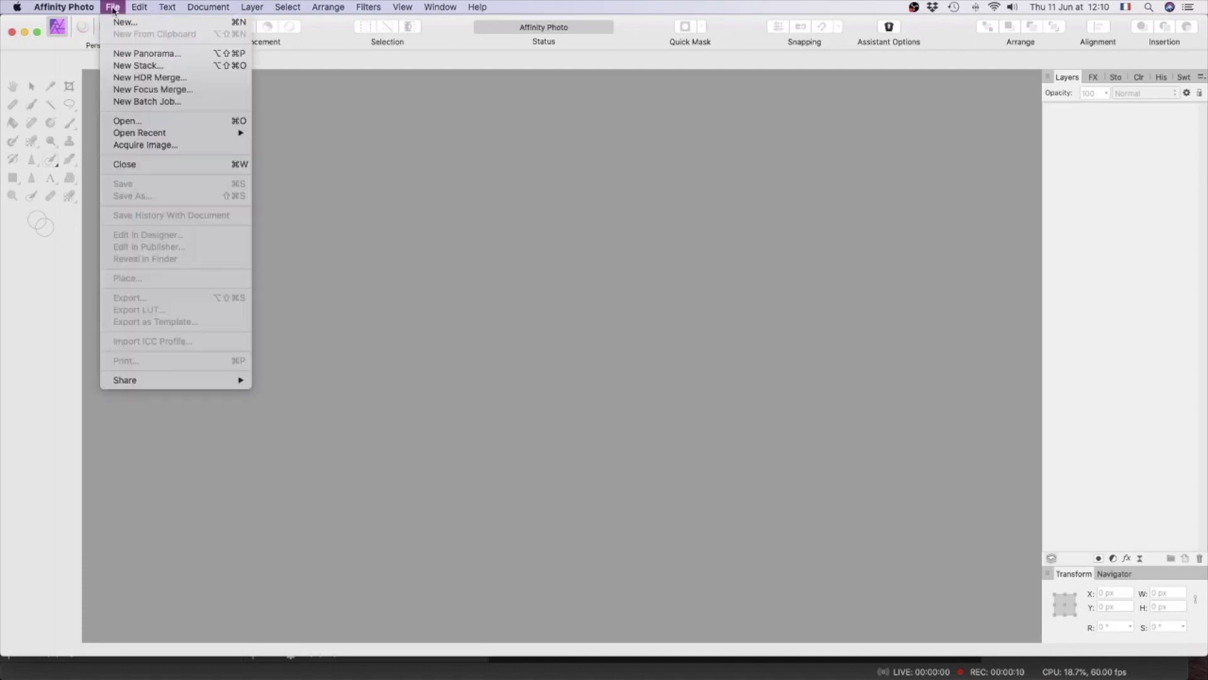
click(128, 57)
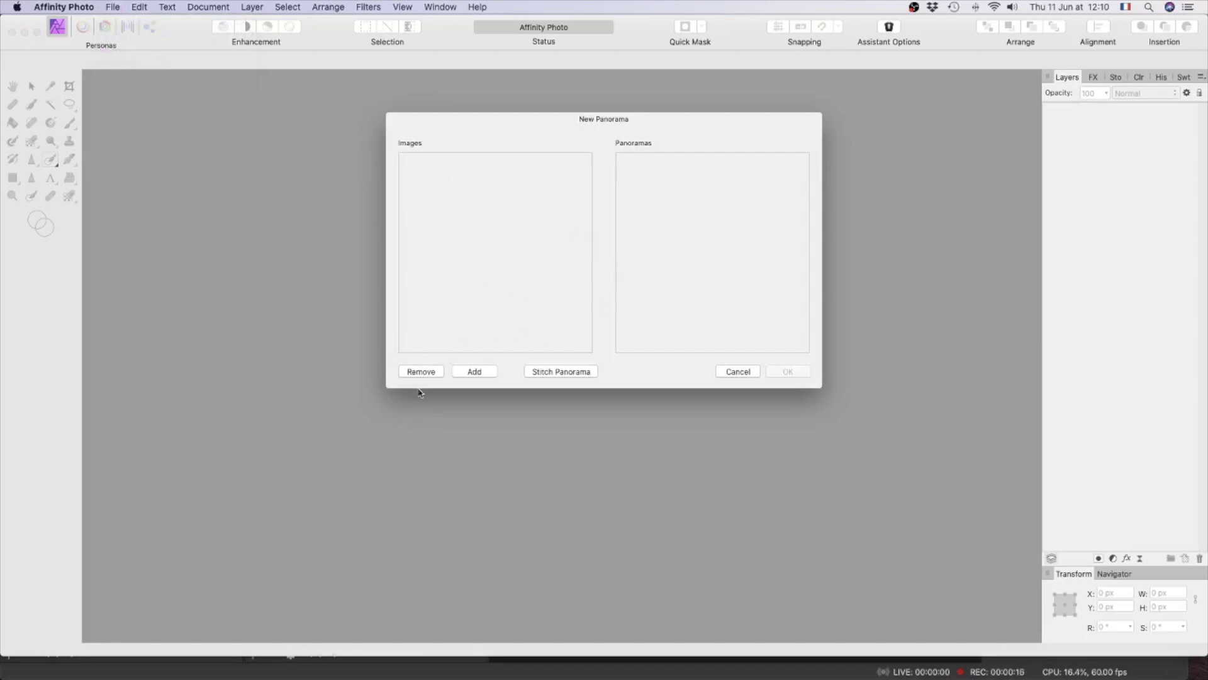
click(474, 372)
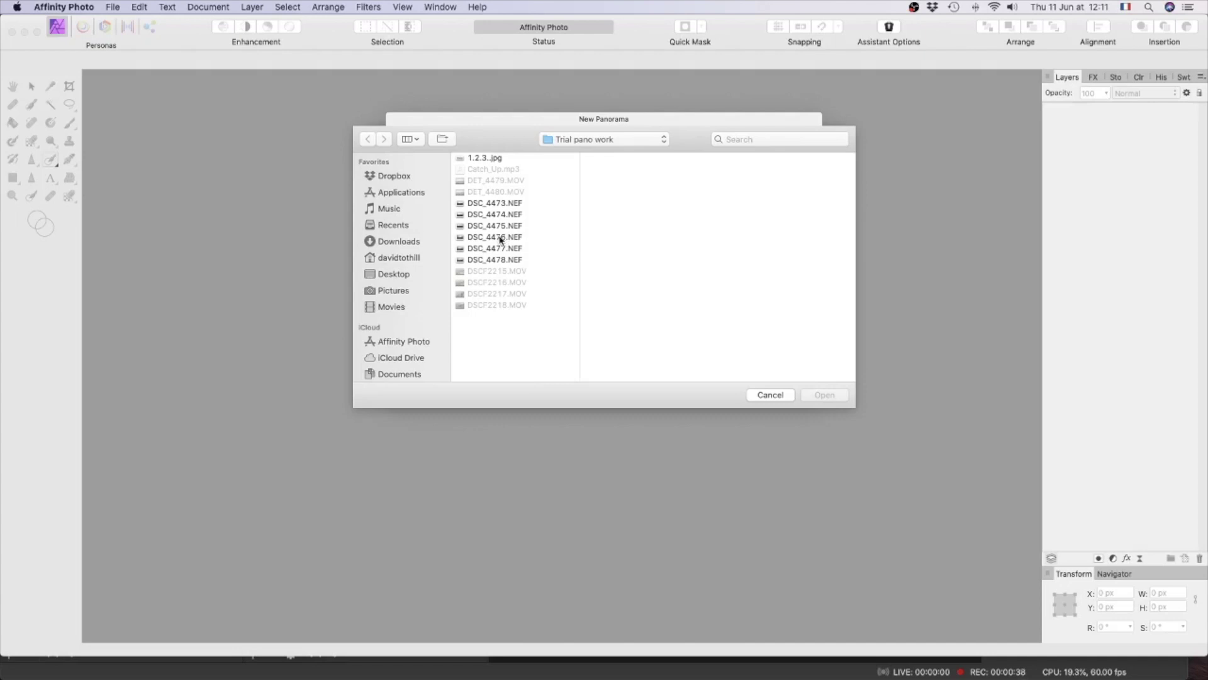
click(496, 237)
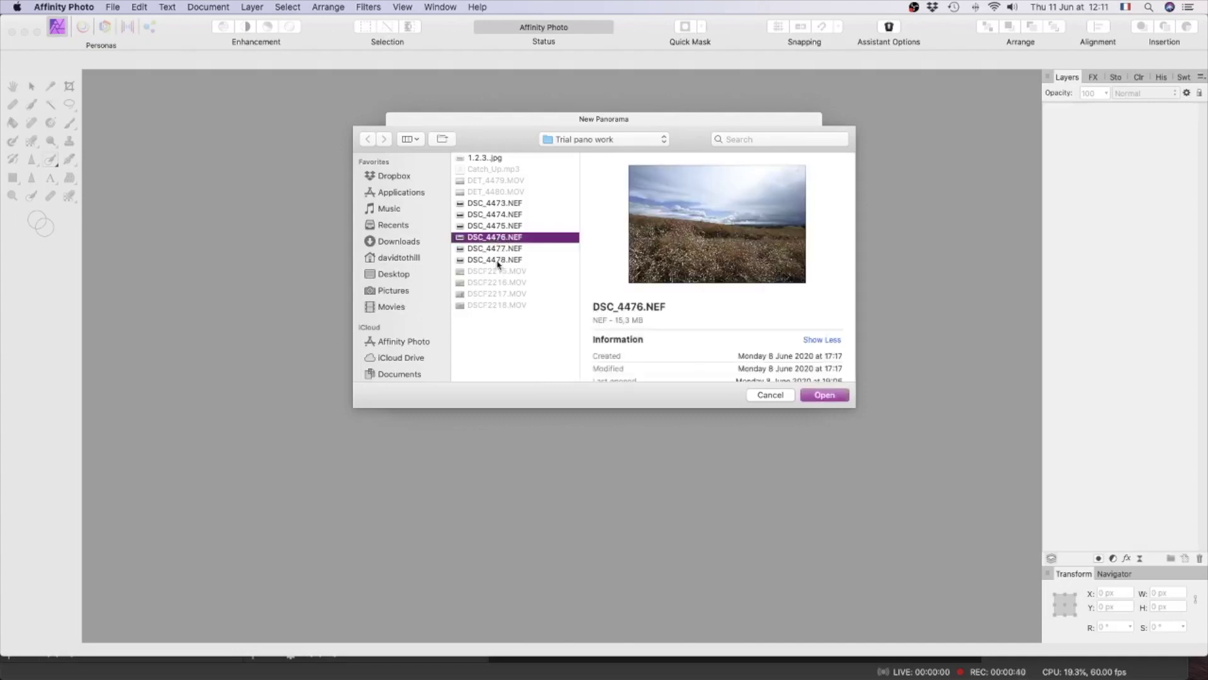
shift+click(497, 260)
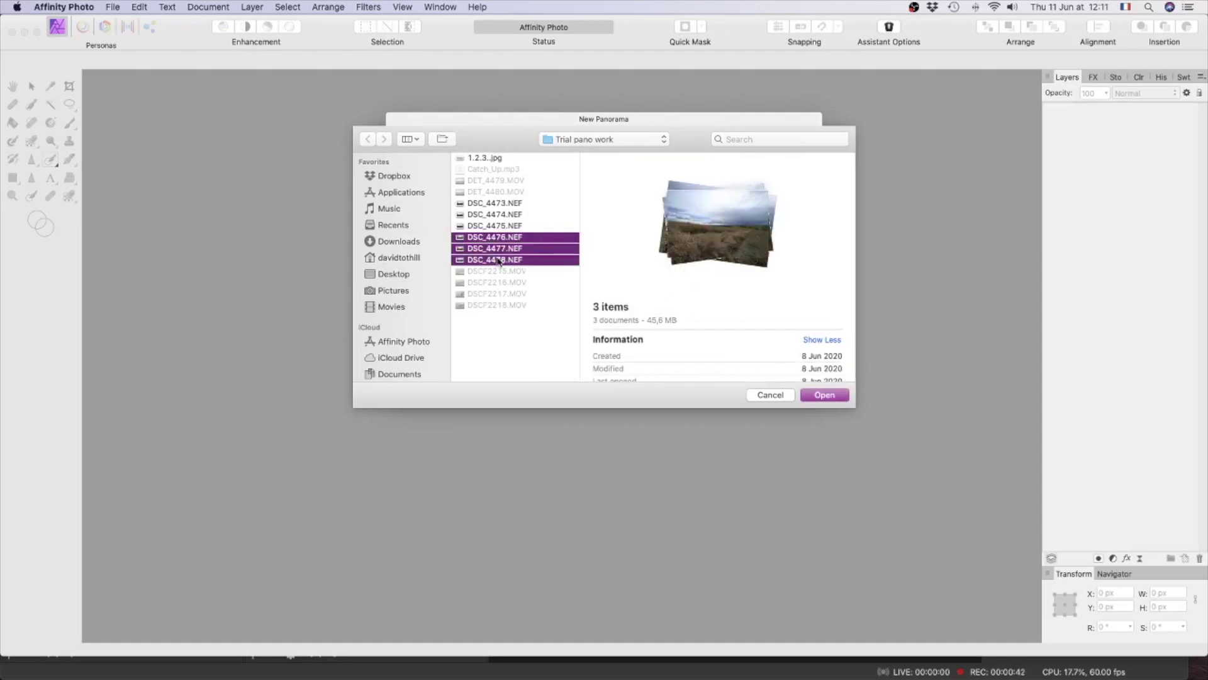
click(818, 395)
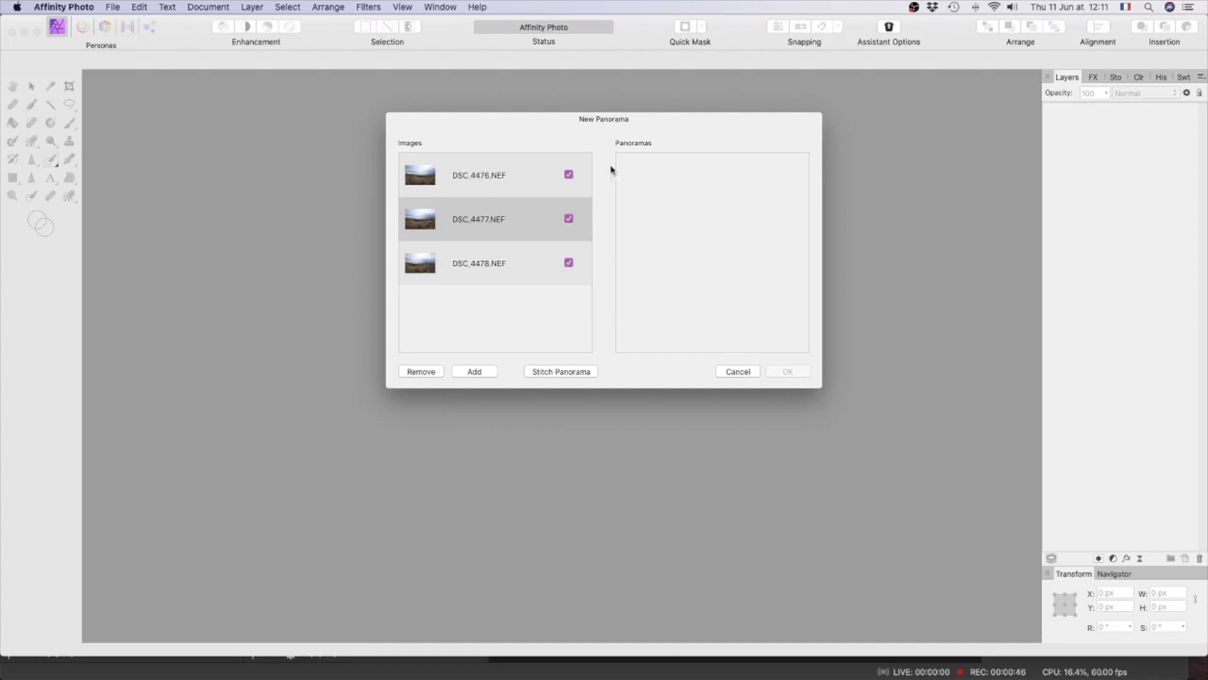
Stitch the three NEF frames into one curved stormy-field panorama and accept it.
click(563, 373)
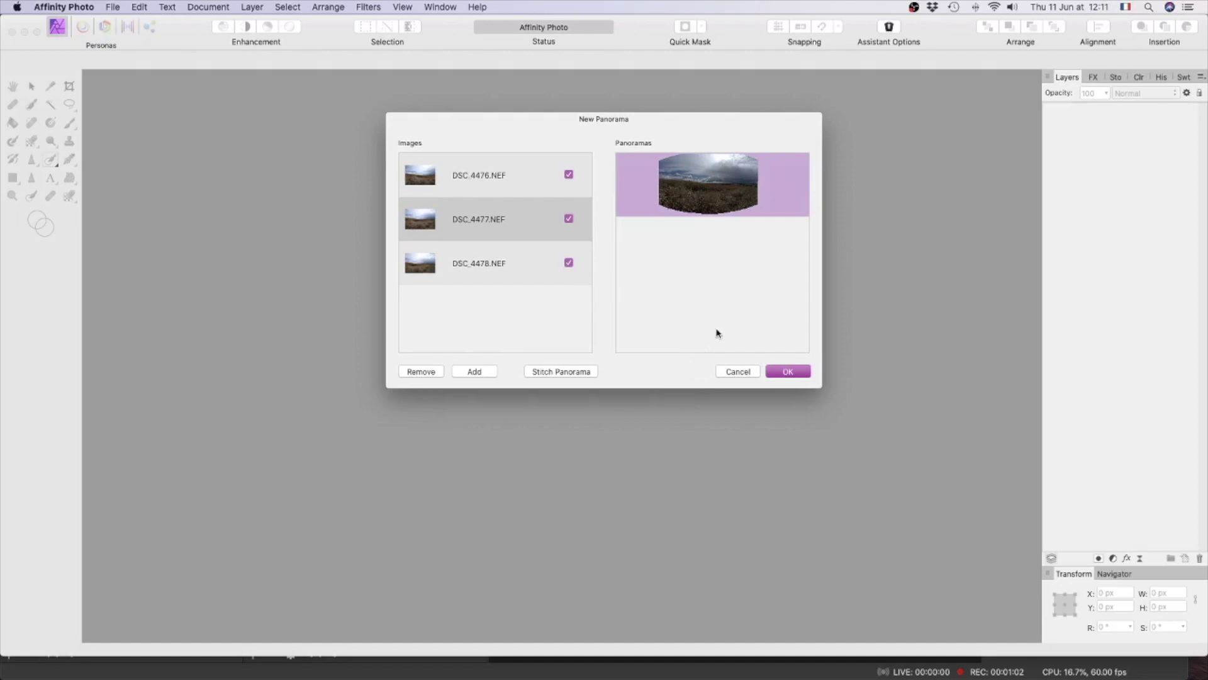
click(789, 372)
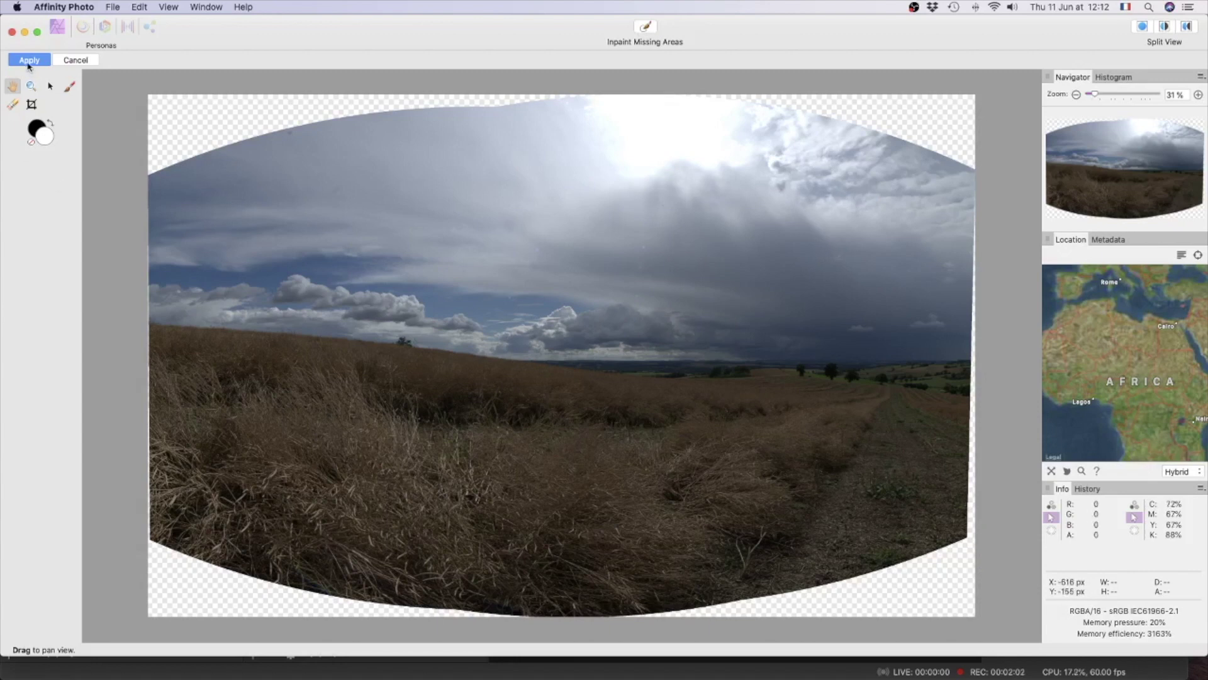
Apply the Inpaint Missing Areas step to get an untitled 4265 × 2694 px Panorama document.
click(28, 61)
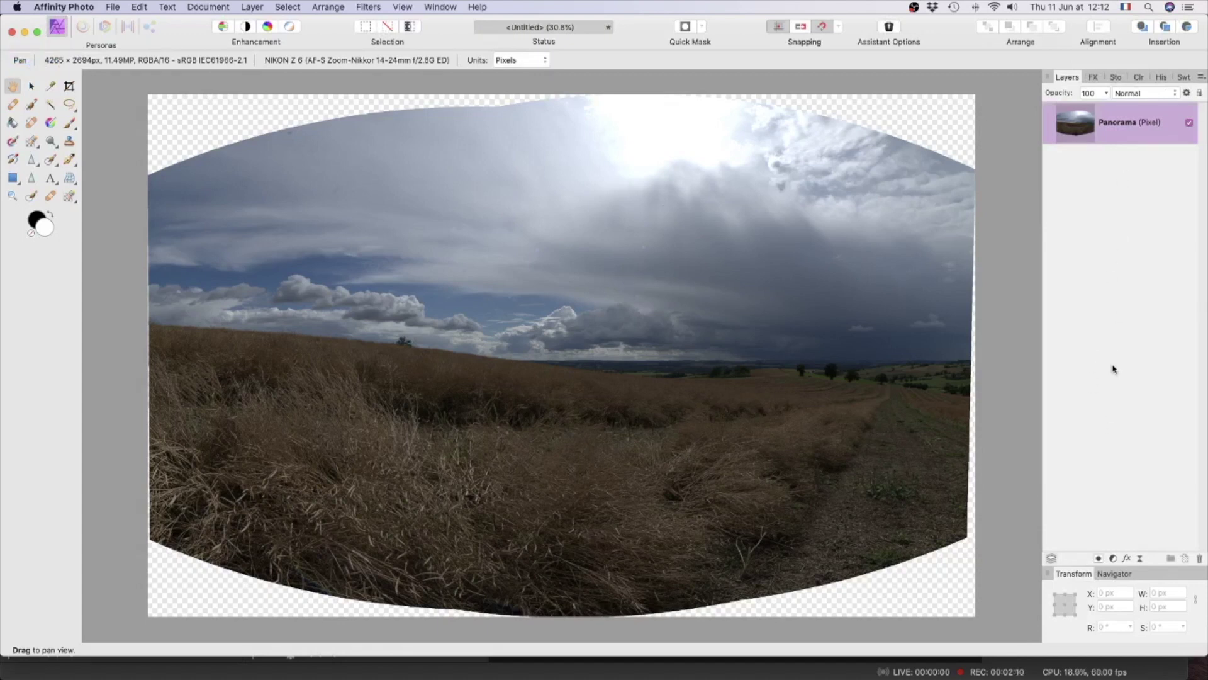
Duplicate the Panorama pixel layer with Cmd+J.
key(super+j)
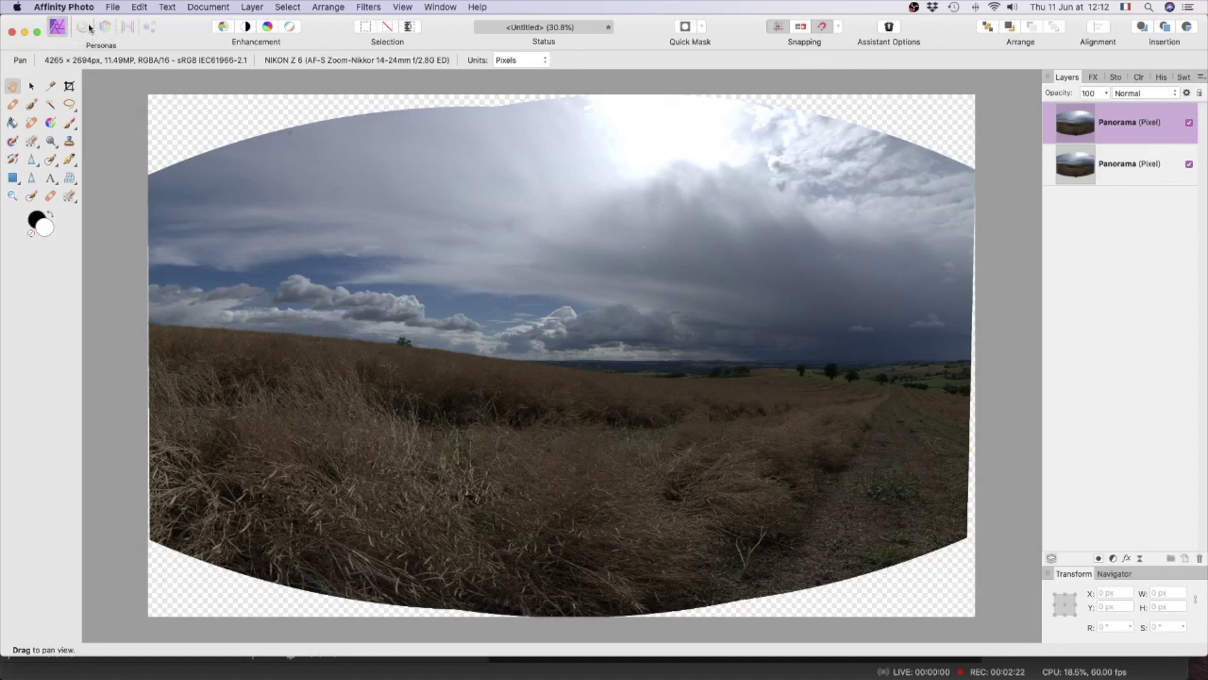
Enter the Tone Mapping persona and browse the preset categories, ending on the Default presets.
click(126, 29)
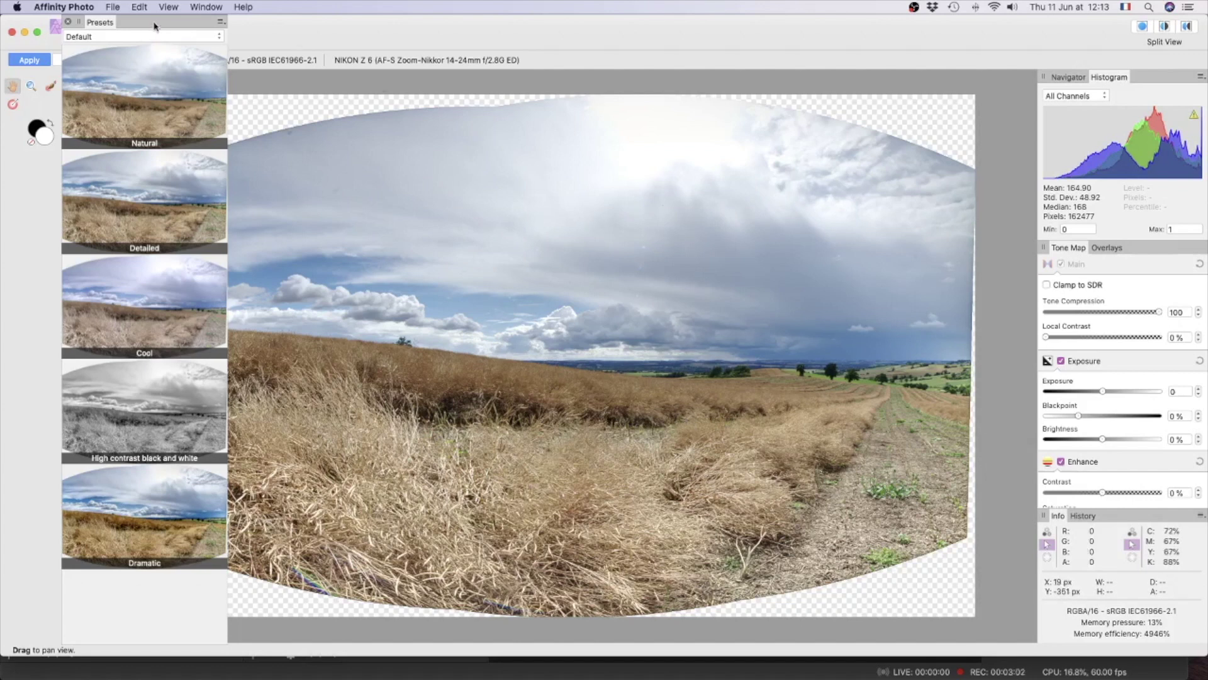
mouse_move(154, 25)
mouse_down()
mouse_move(175, 43)
mouse_move(178, 28)
mouse_move(161, 36)
mouse_up()
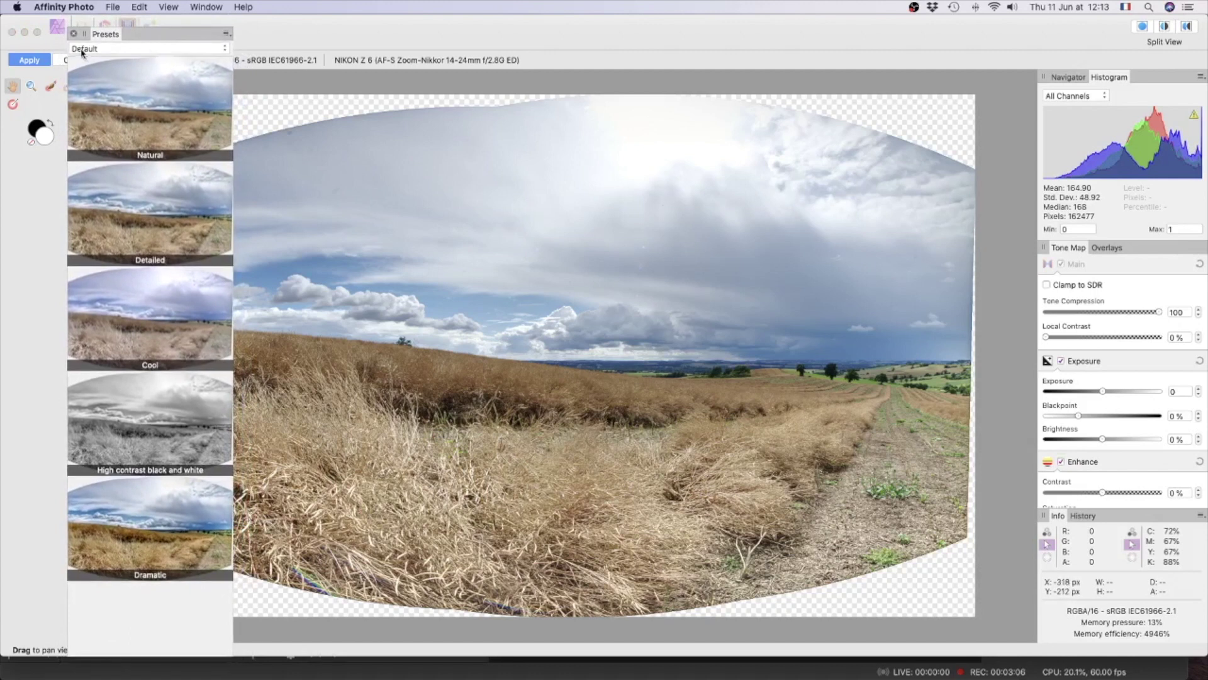
click(225, 49)
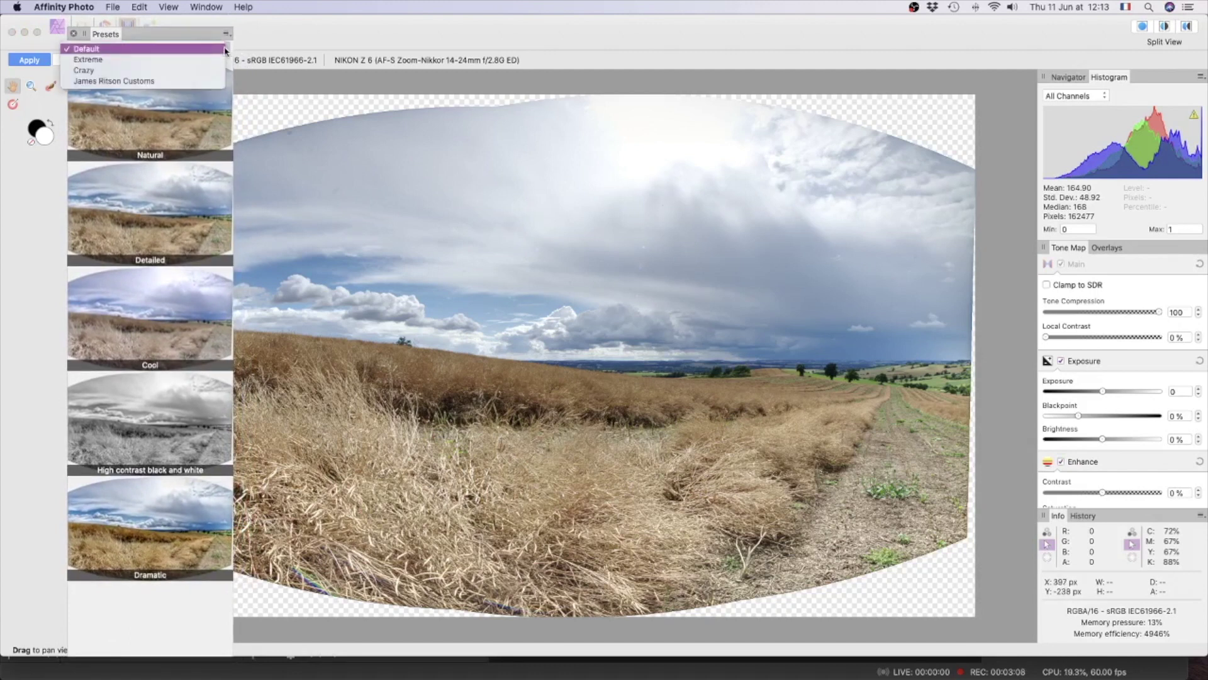
click(186, 88)
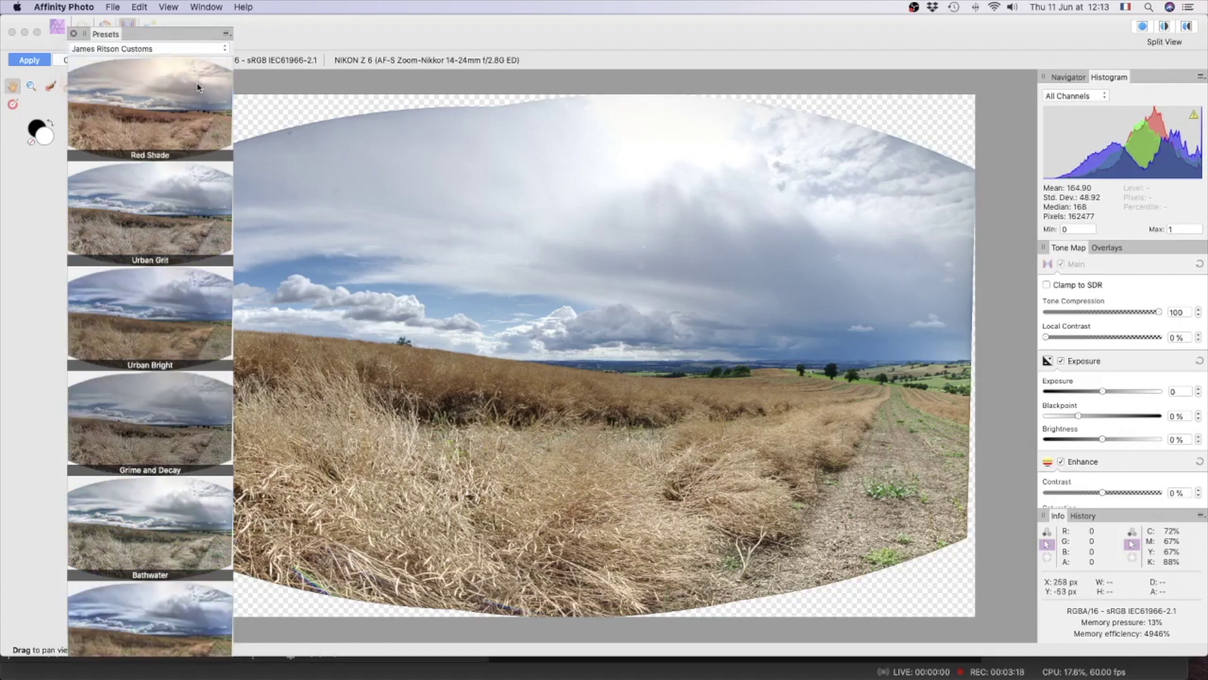
scroll(149, 462, down, 5)
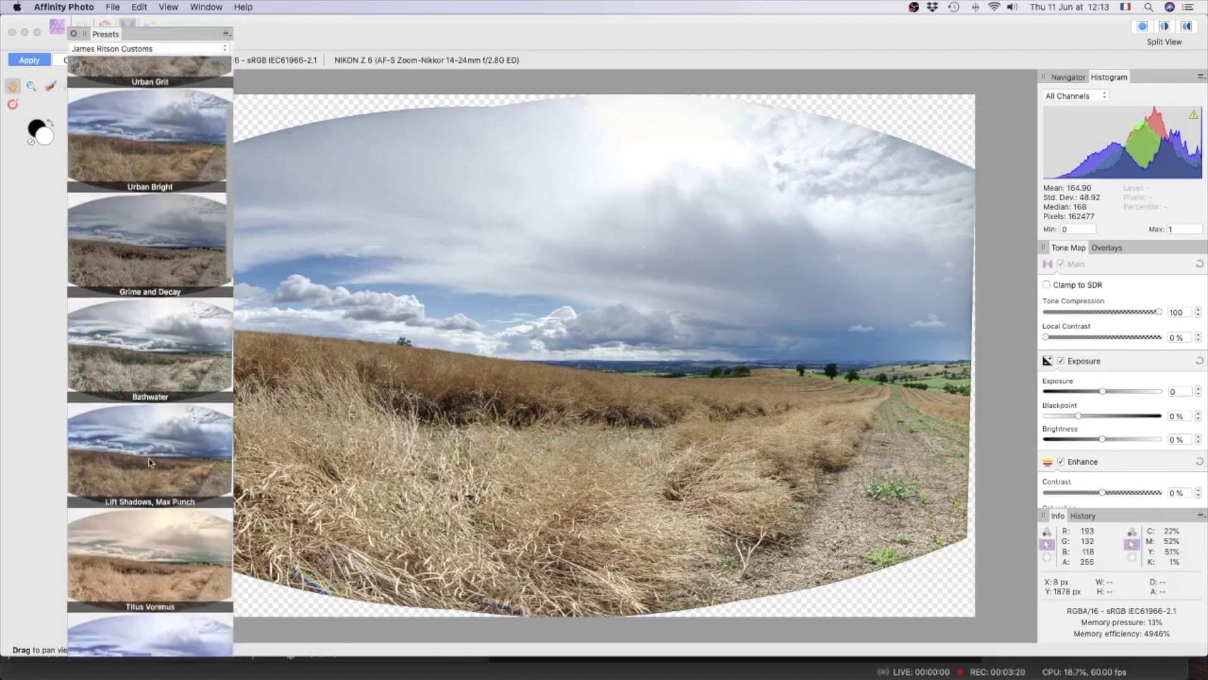
scroll(150, 461, up, 5)
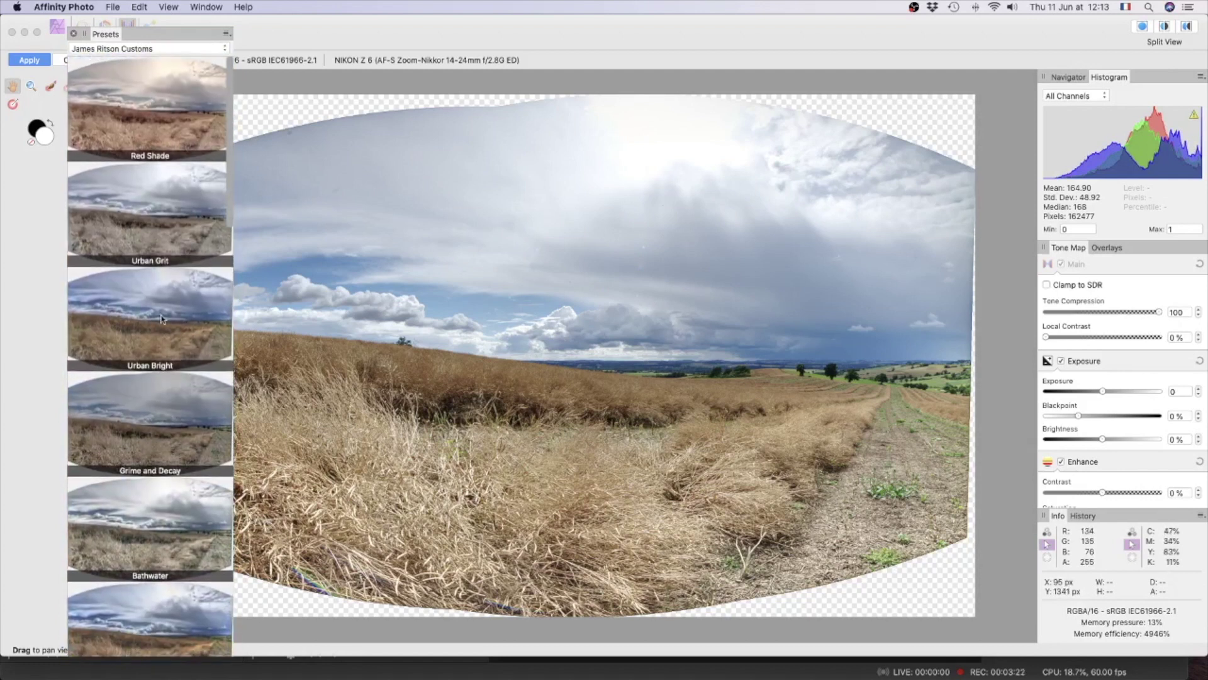
click(225, 49)
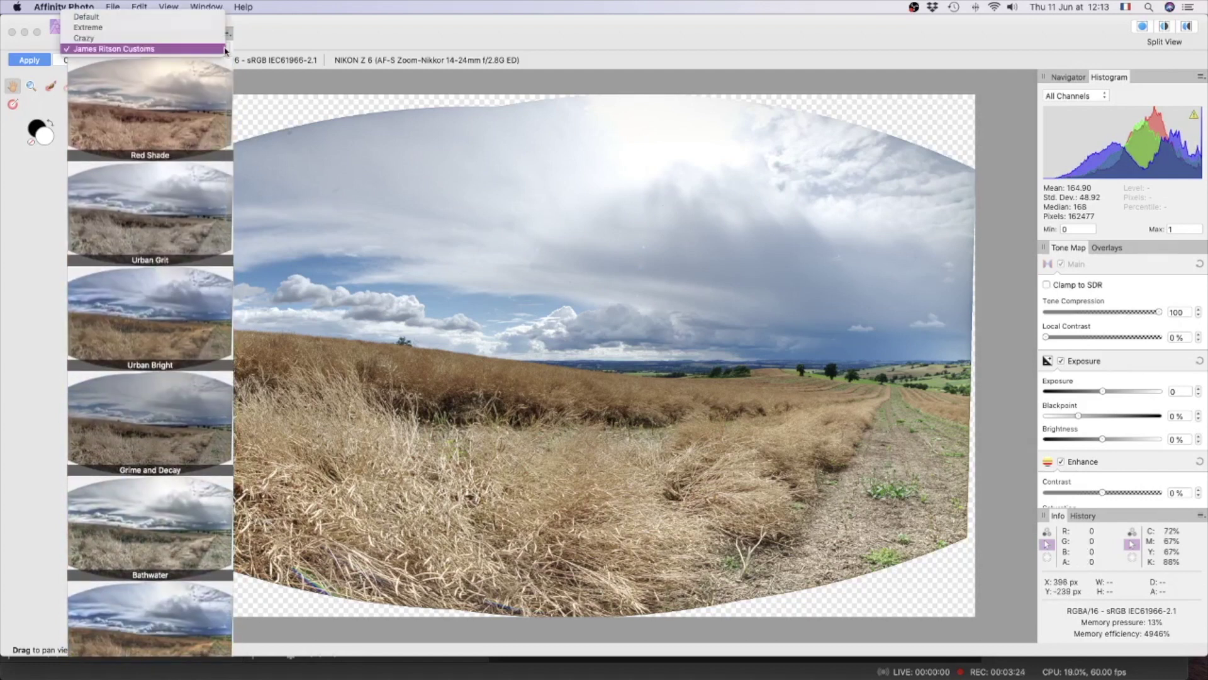
click(194, 18)
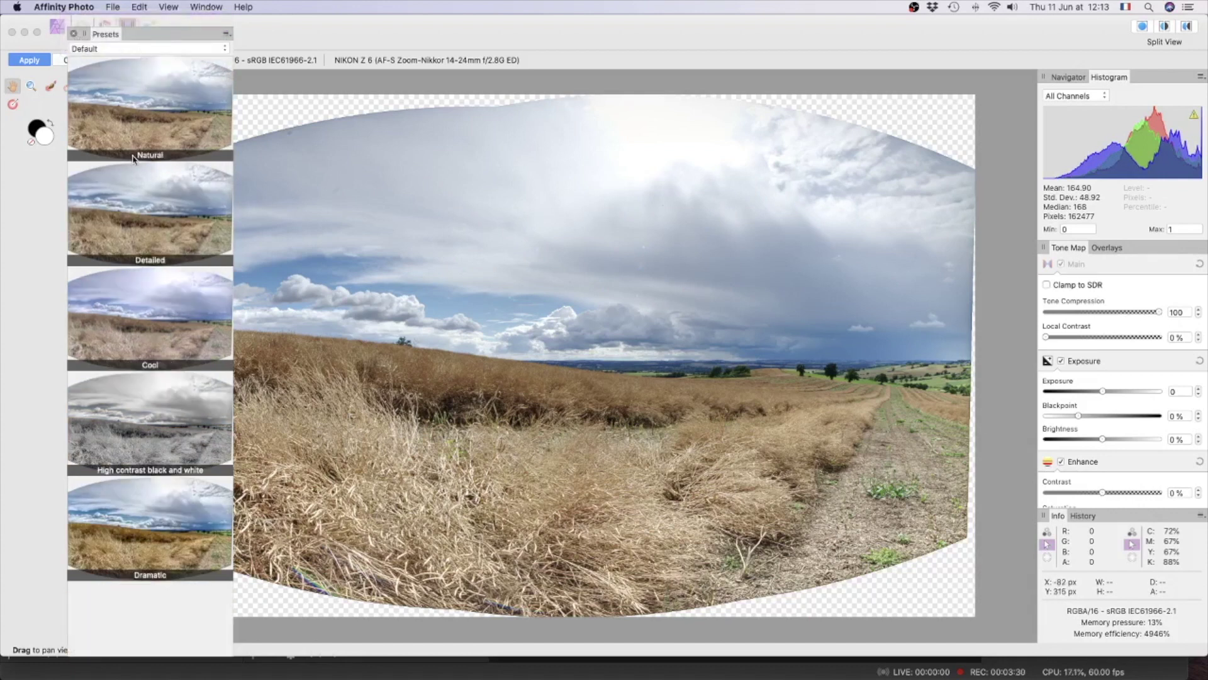
Try the Natural and Detailed presets, settling on Dramatic (Local Contrast 50%, Blackpoint 2%).
click(147, 128)
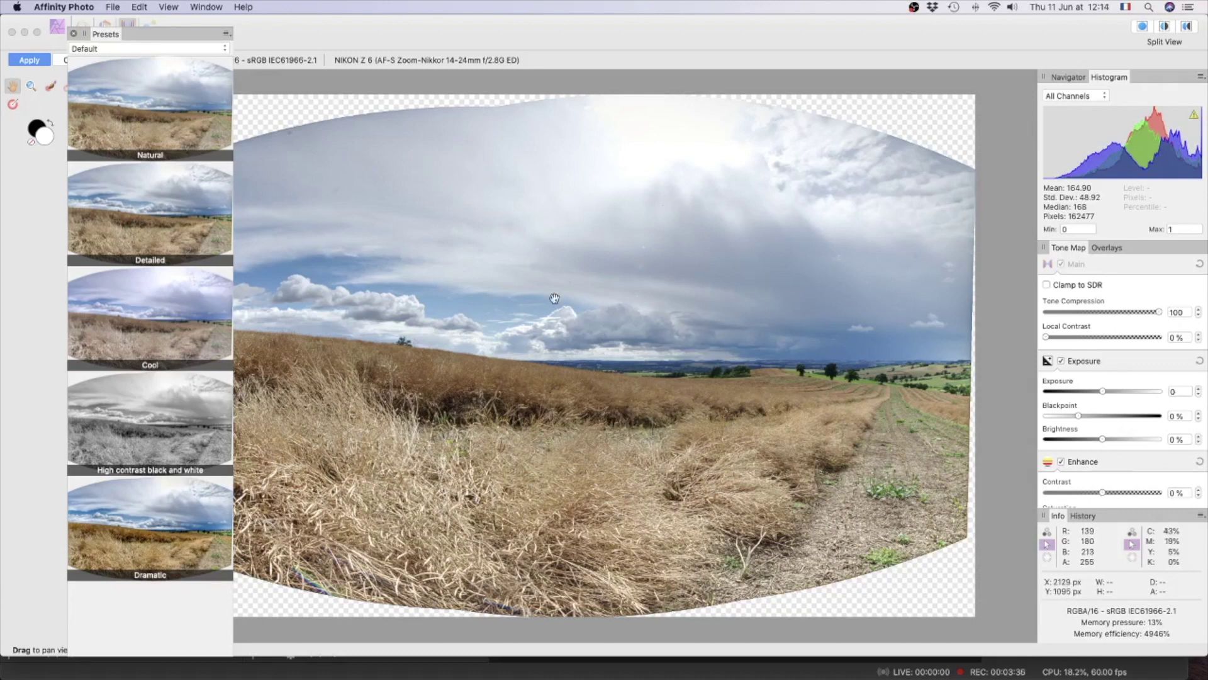
click(140, 221)
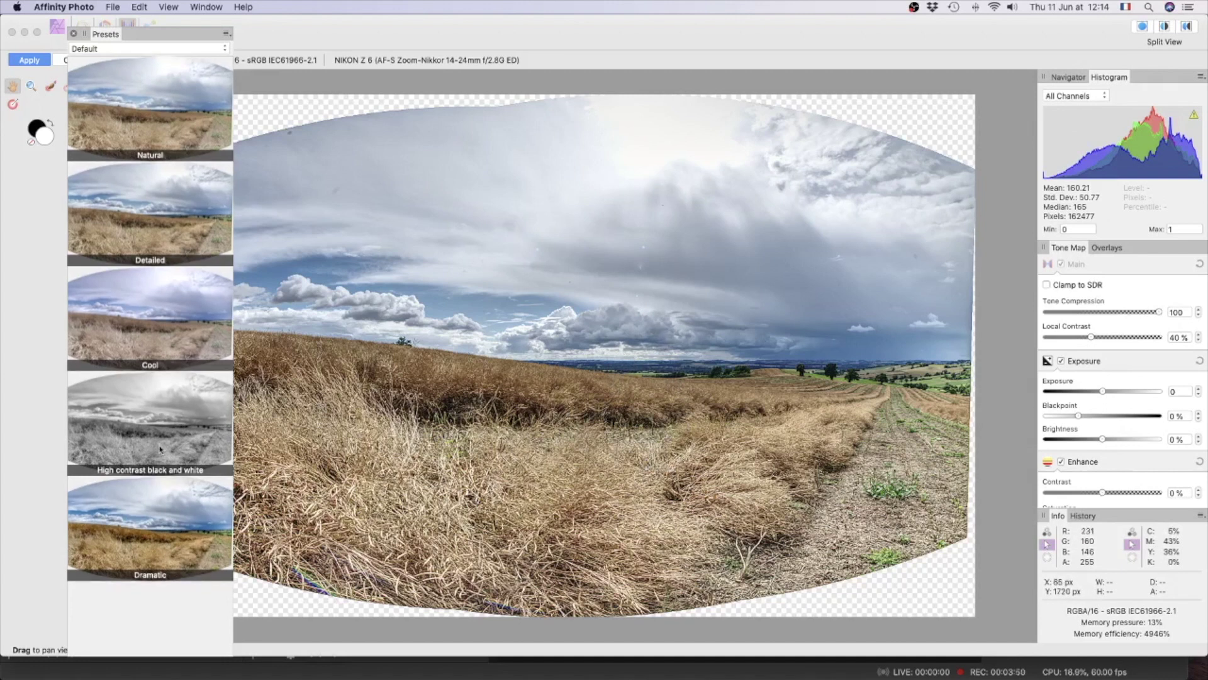
click(139, 534)
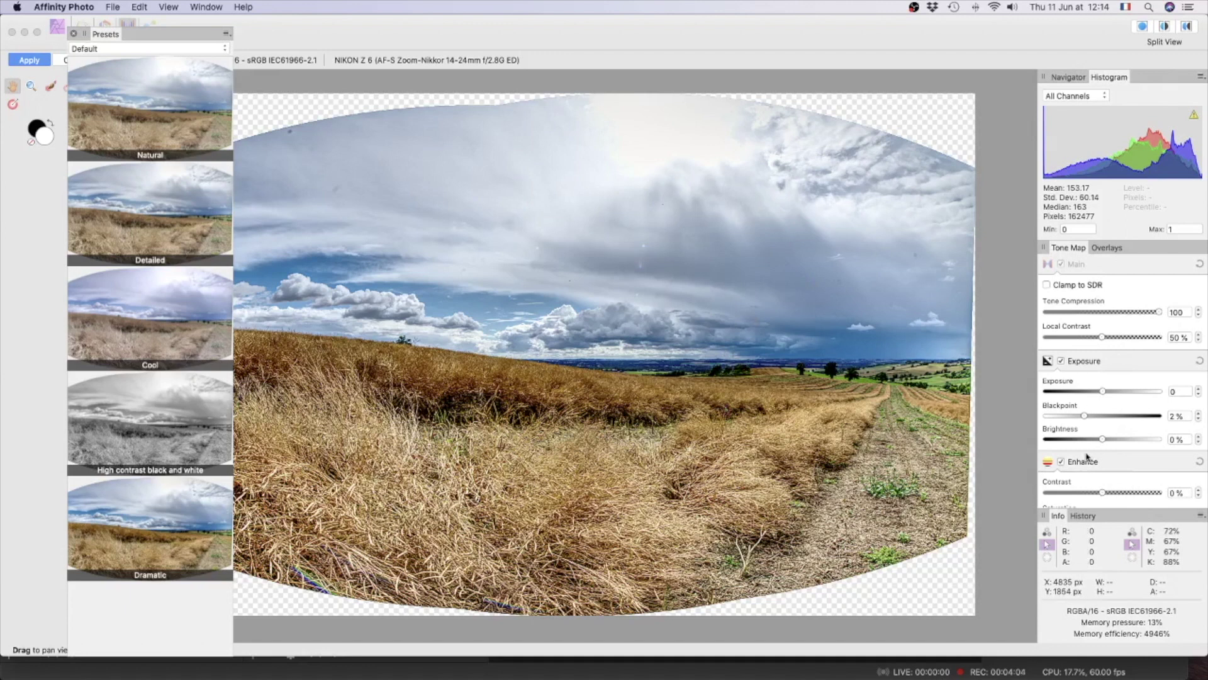
scroll(1086, 457, down, 10)
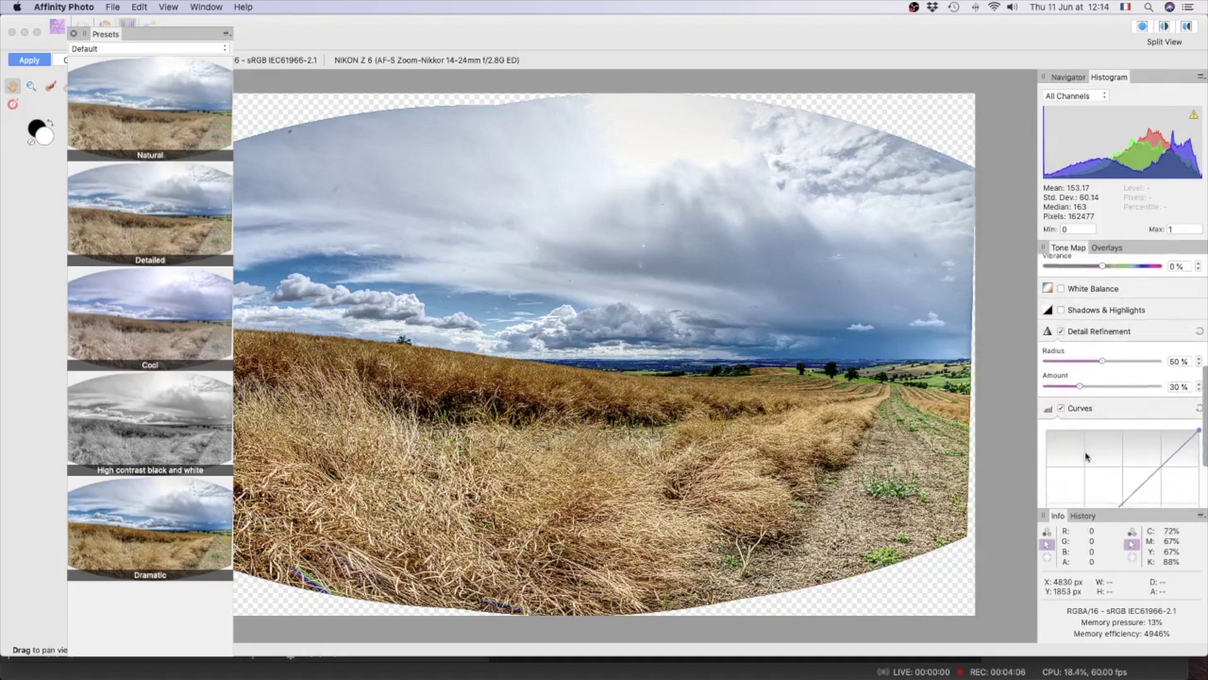
scroll(1086, 457, up, 10)
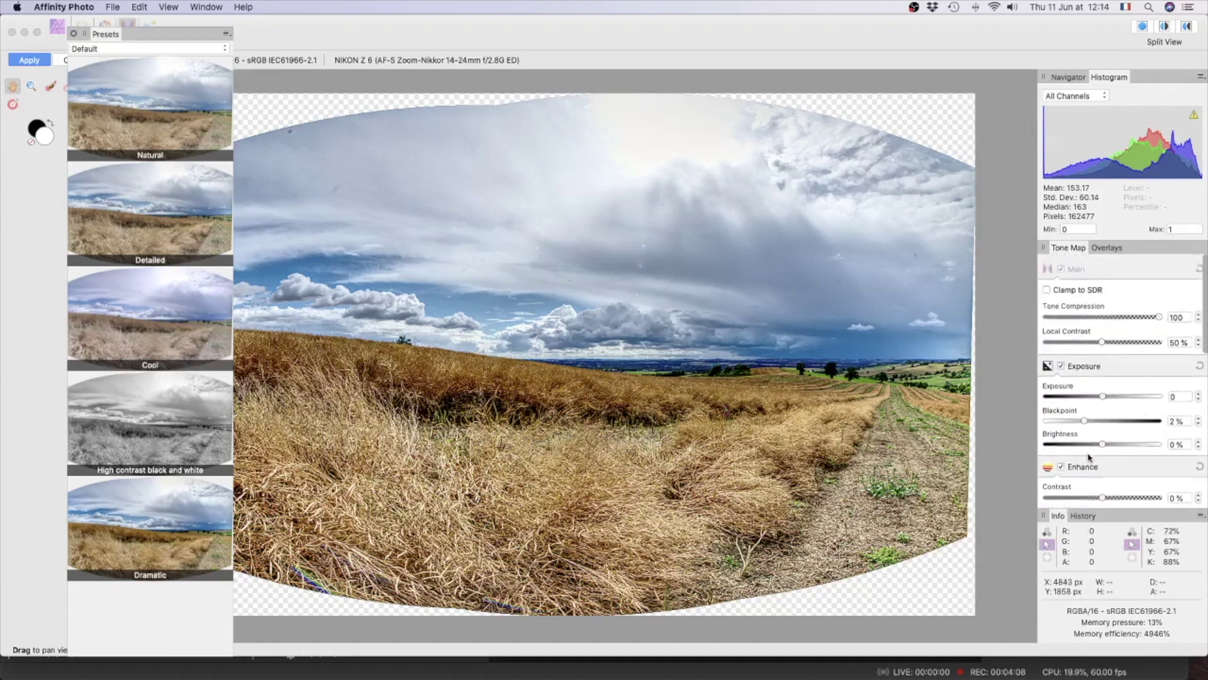
scroll(1089, 456, down, 1)
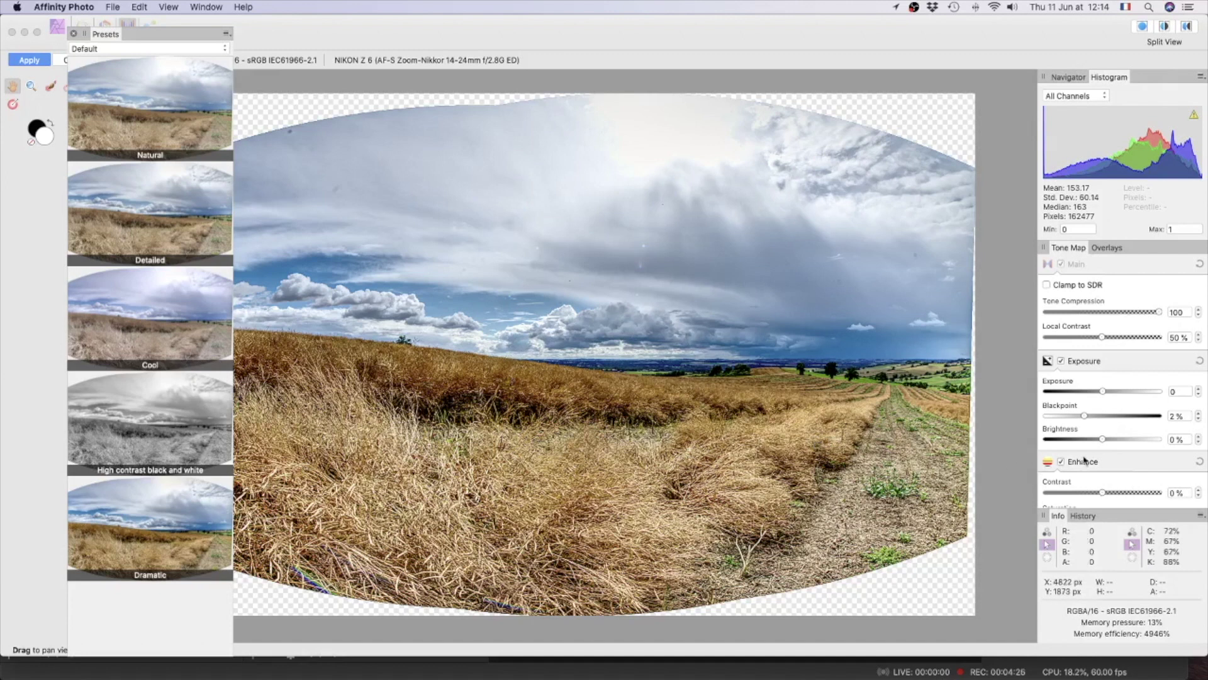
scroll(1084, 460, down, 4)
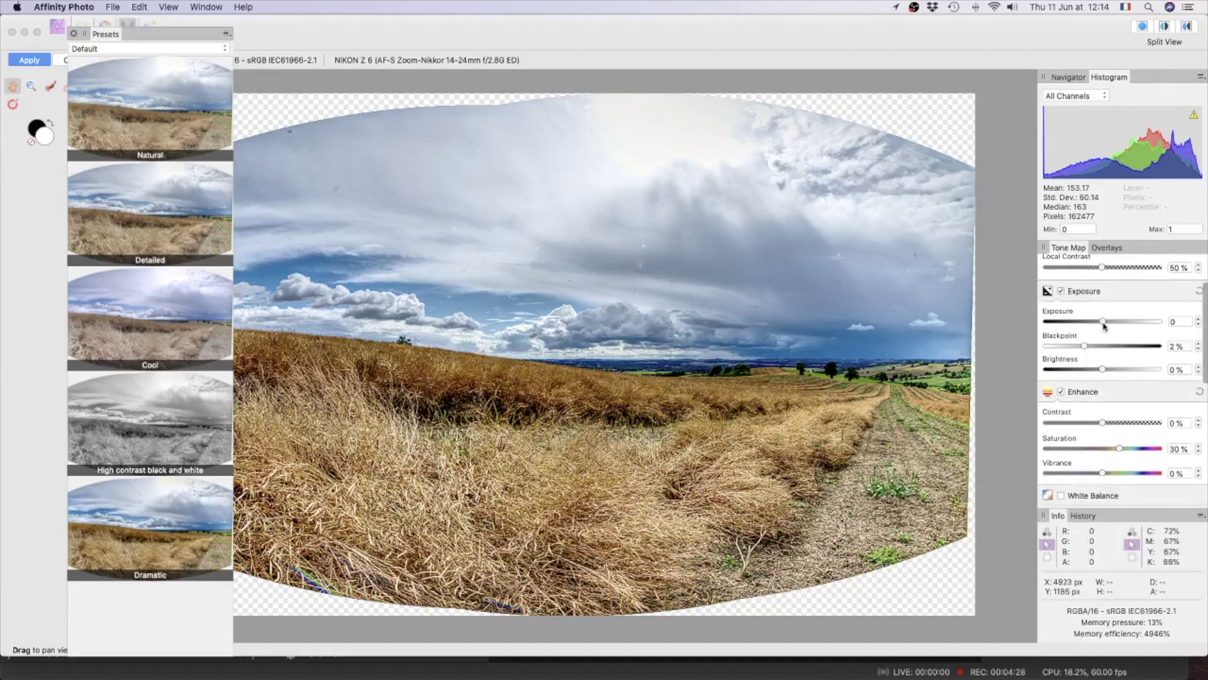
scroll(1107, 391, down, 6)
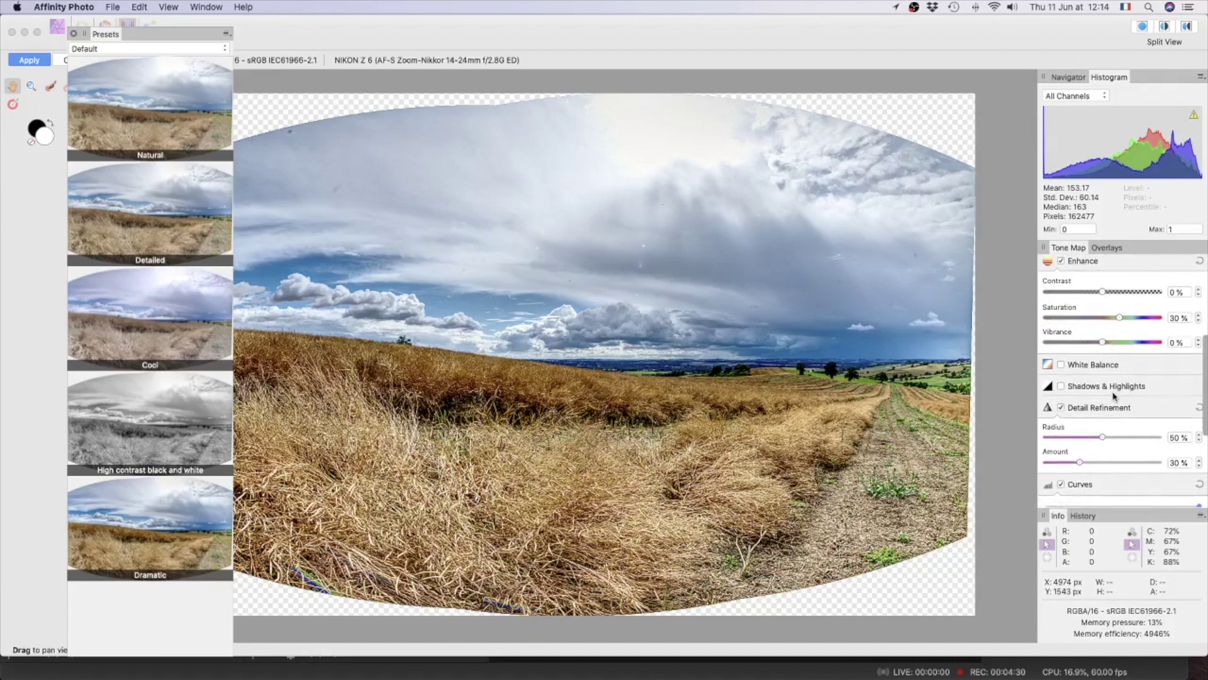
scroll(1098, 387, up, 3)
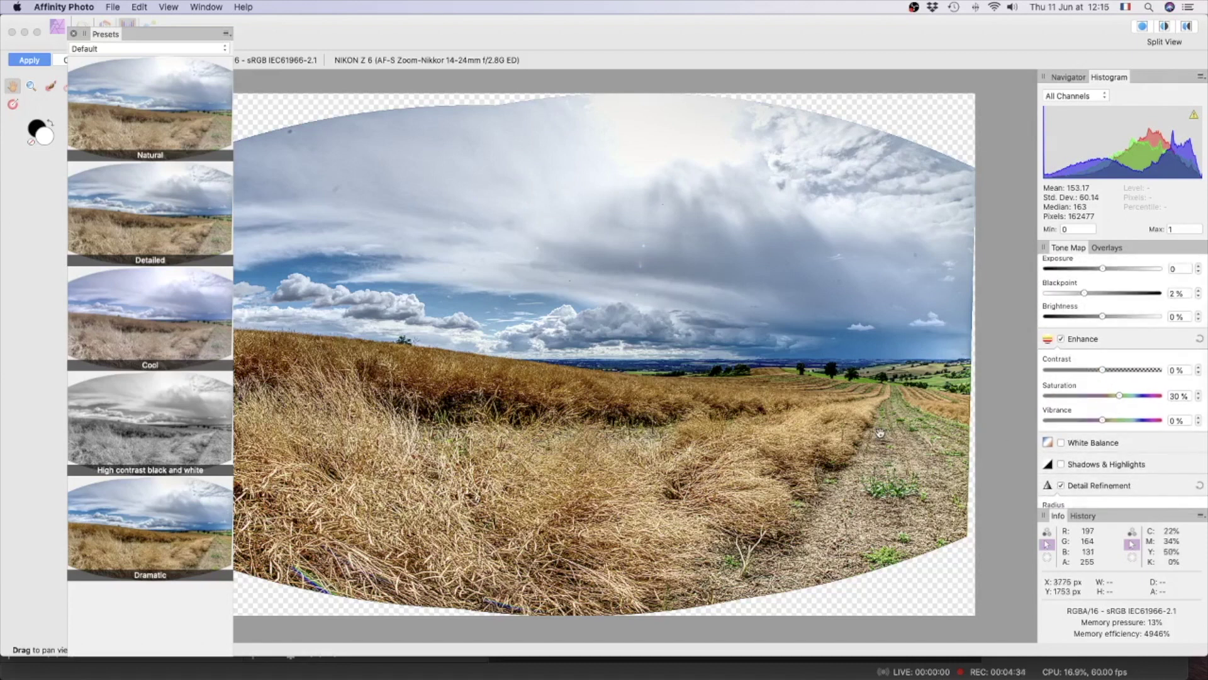
scroll(882, 434, up, 4)
scroll(882, 434, up, 5)
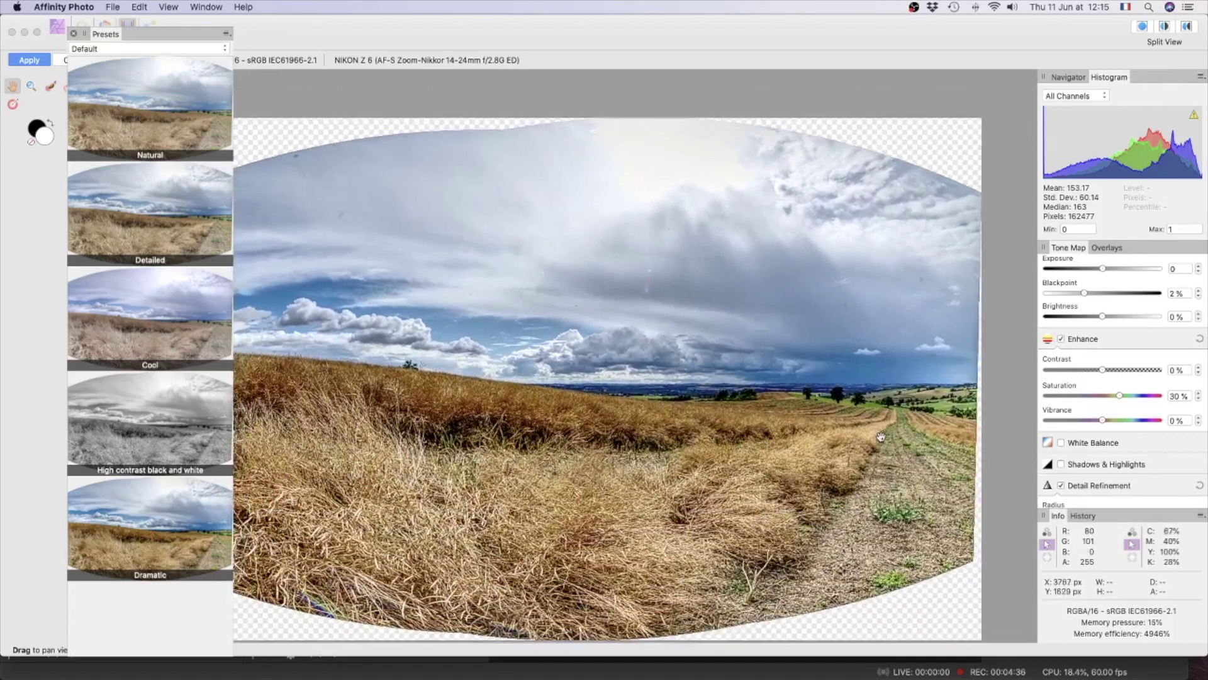
scroll(880, 436, up, 2)
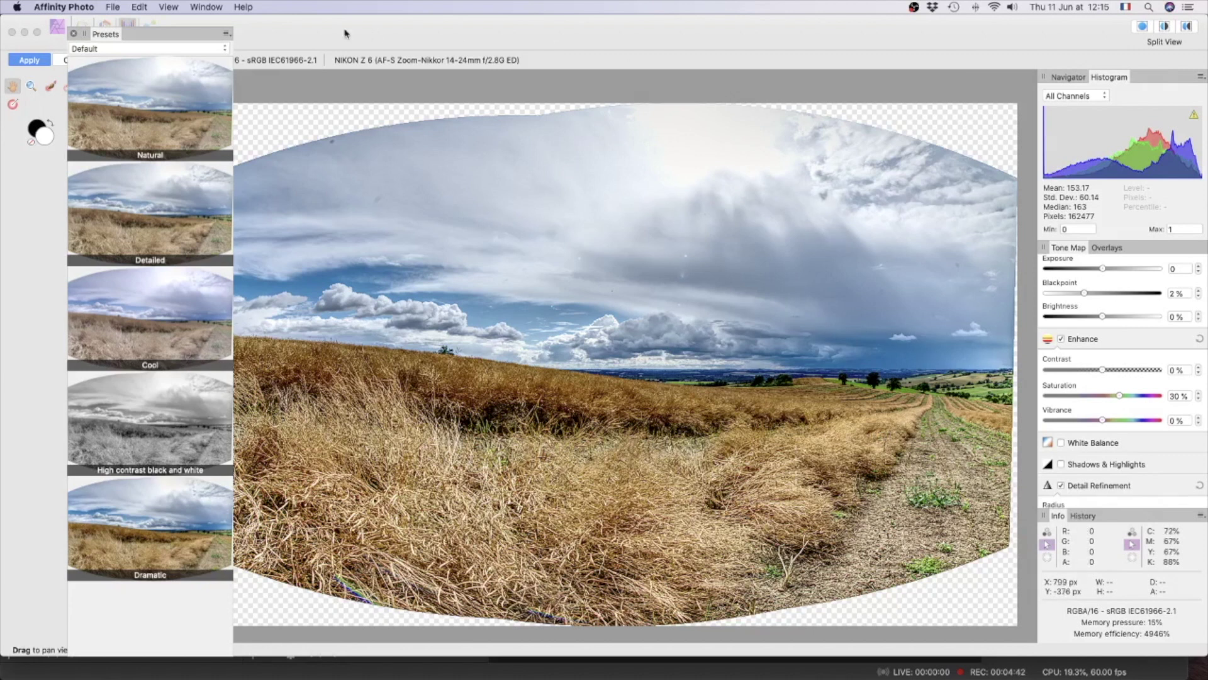
Commit the tone mapping and toggle the tone-mapped layer's visibility to compare with the original.
click(26, 61)
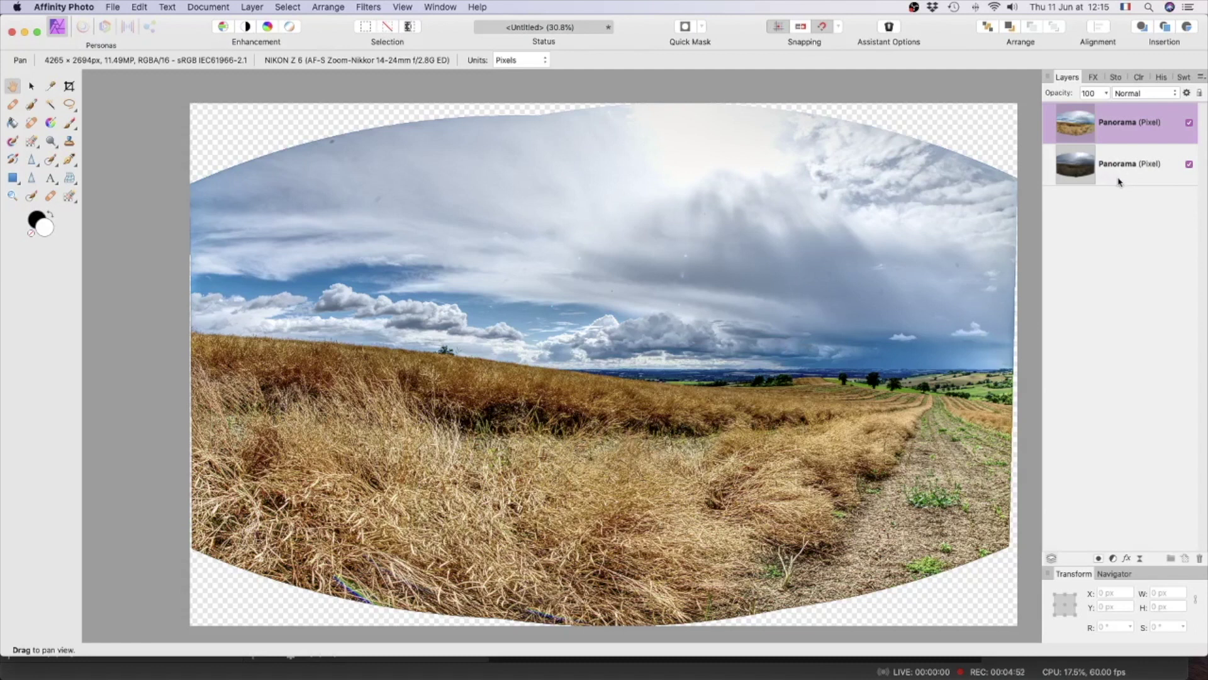
click(1189, 123)
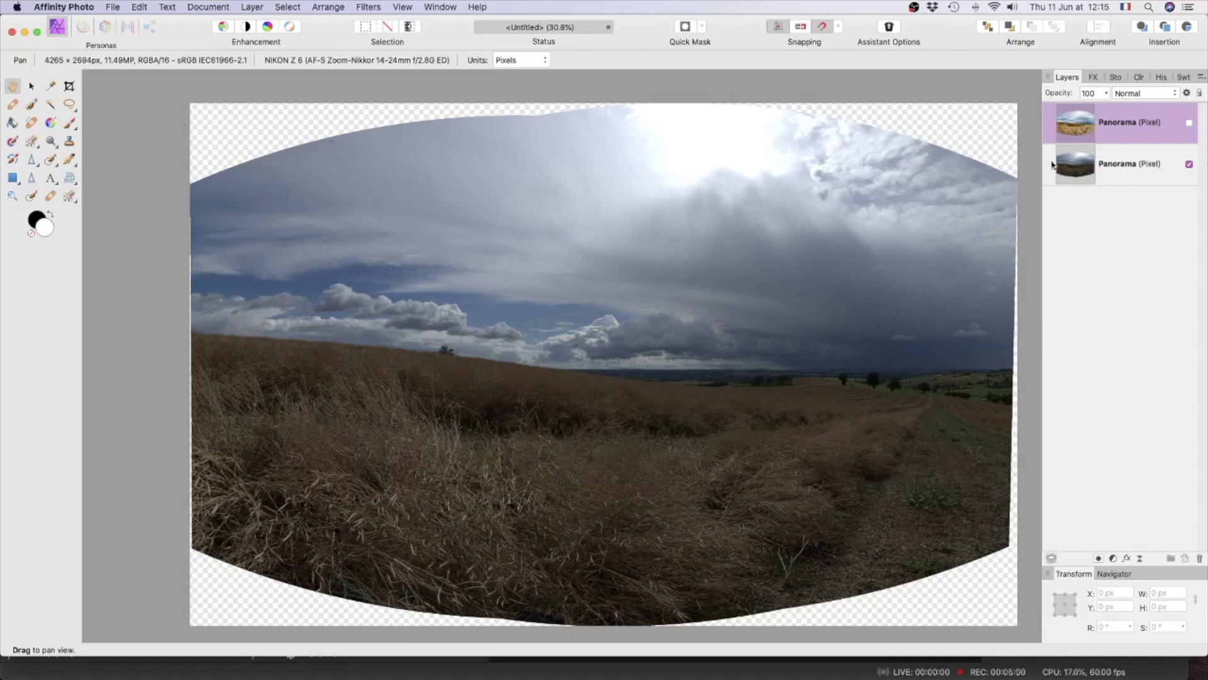
click(1189, 124)
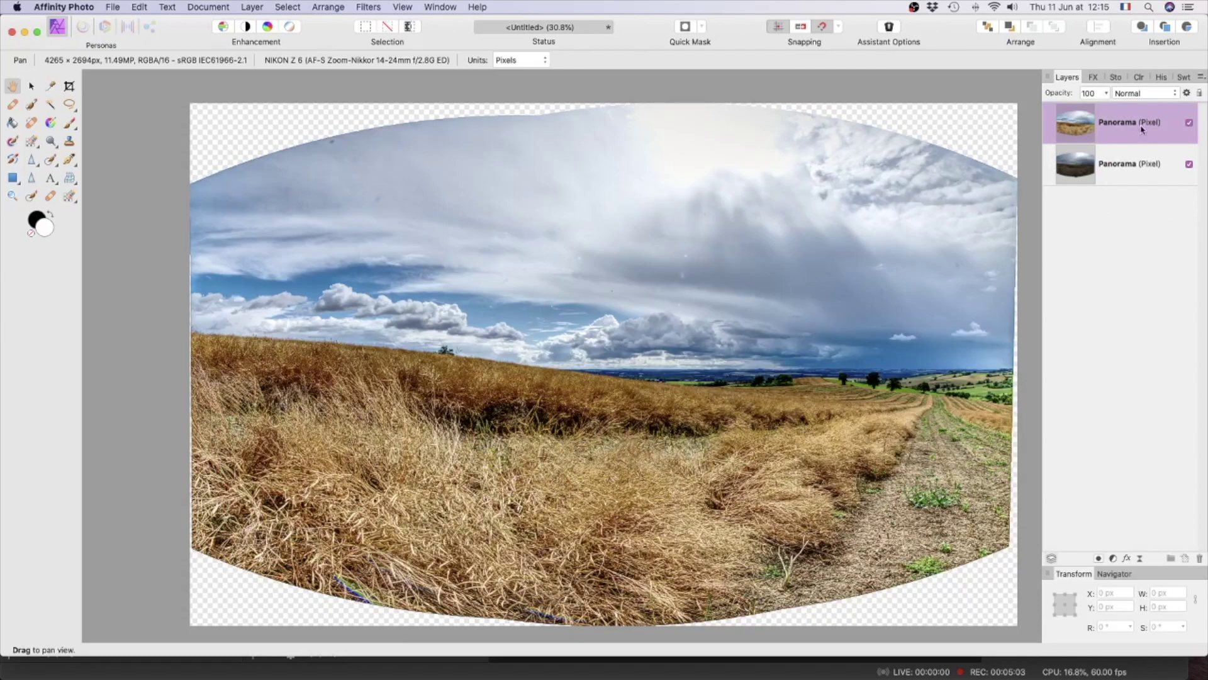
Test the top layer at 57% opacity, restore 100%, and delete the original Panorama layer below.
click(1106, 95)
drag(1107, 110, 1061, 119)
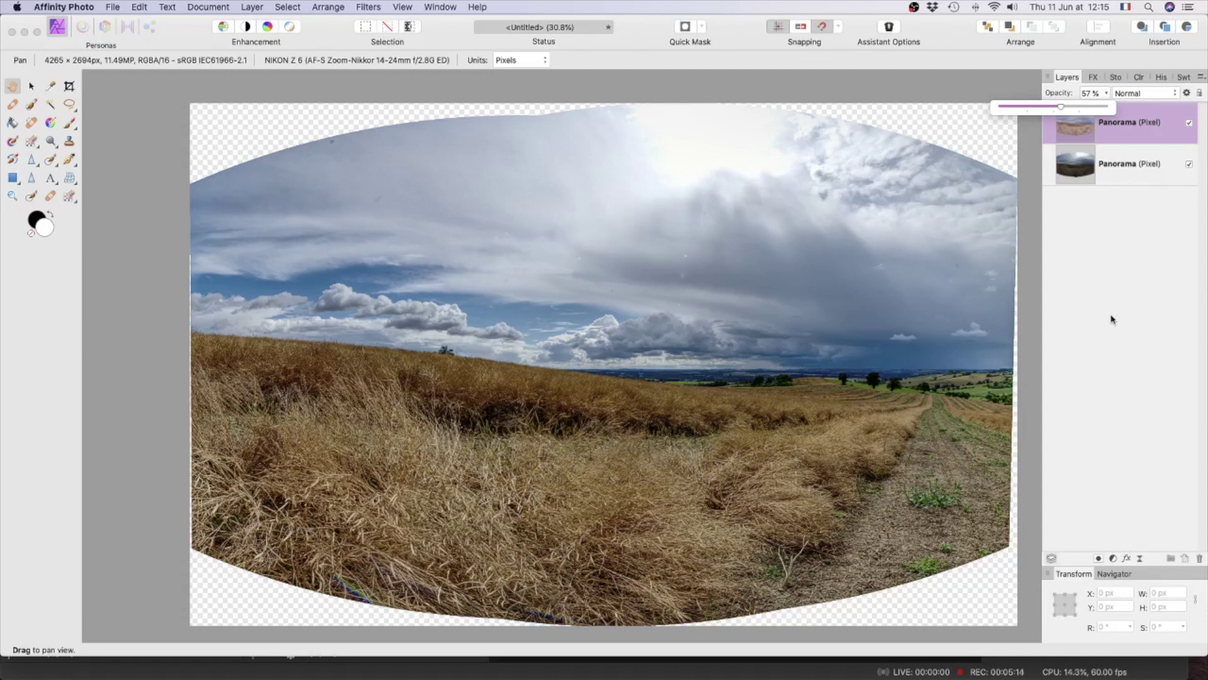
drag(1062, 108, 1108, 107)
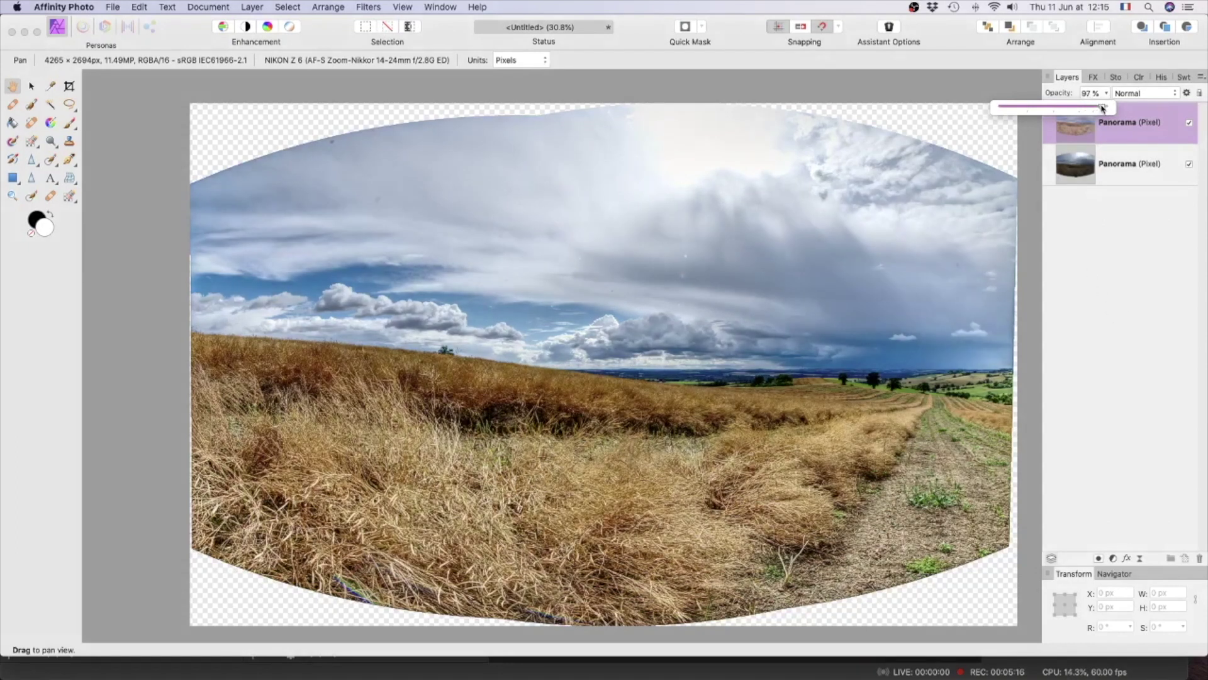
click(1138, 178)
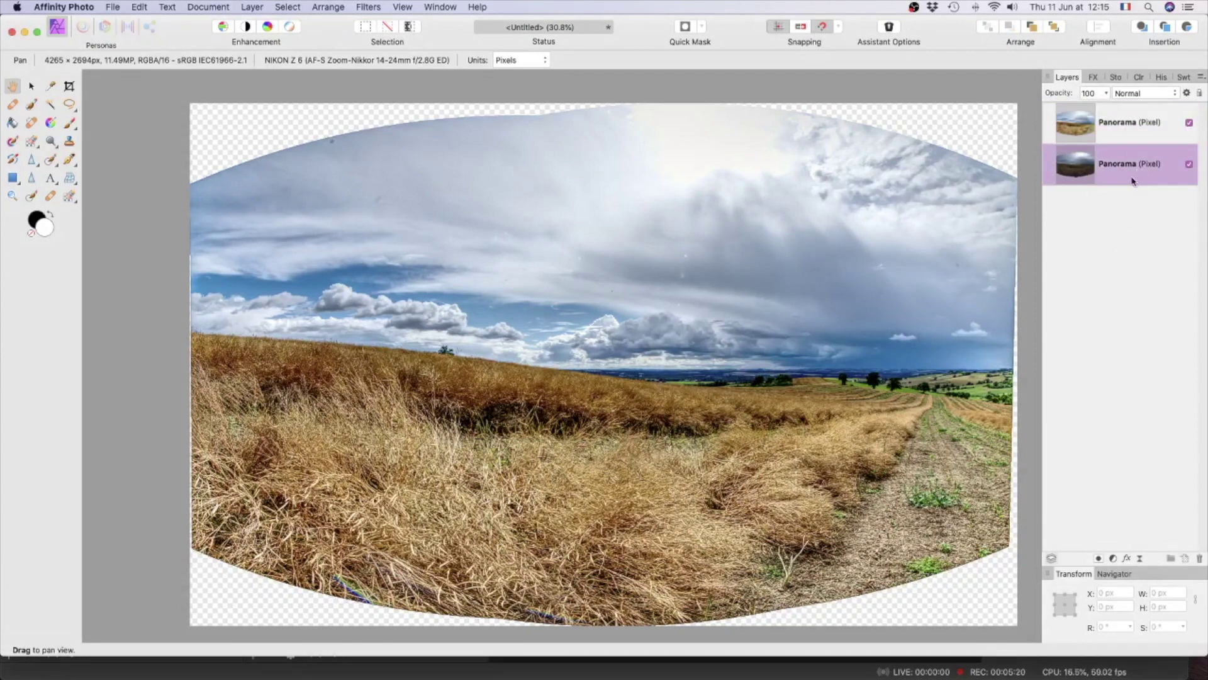
click(1199, 559)
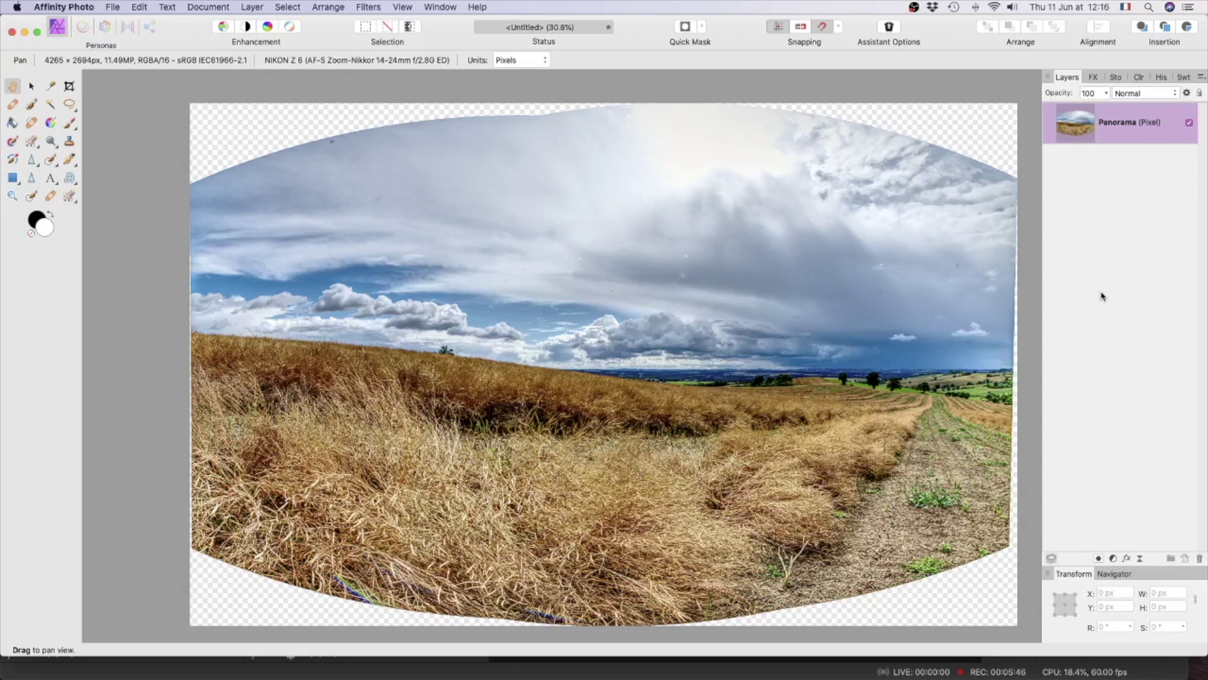
Choose the Crop Tool with the Cinematic 2.35 : 1 preset, framing 4265 × 1814 px.
click(69, 87)
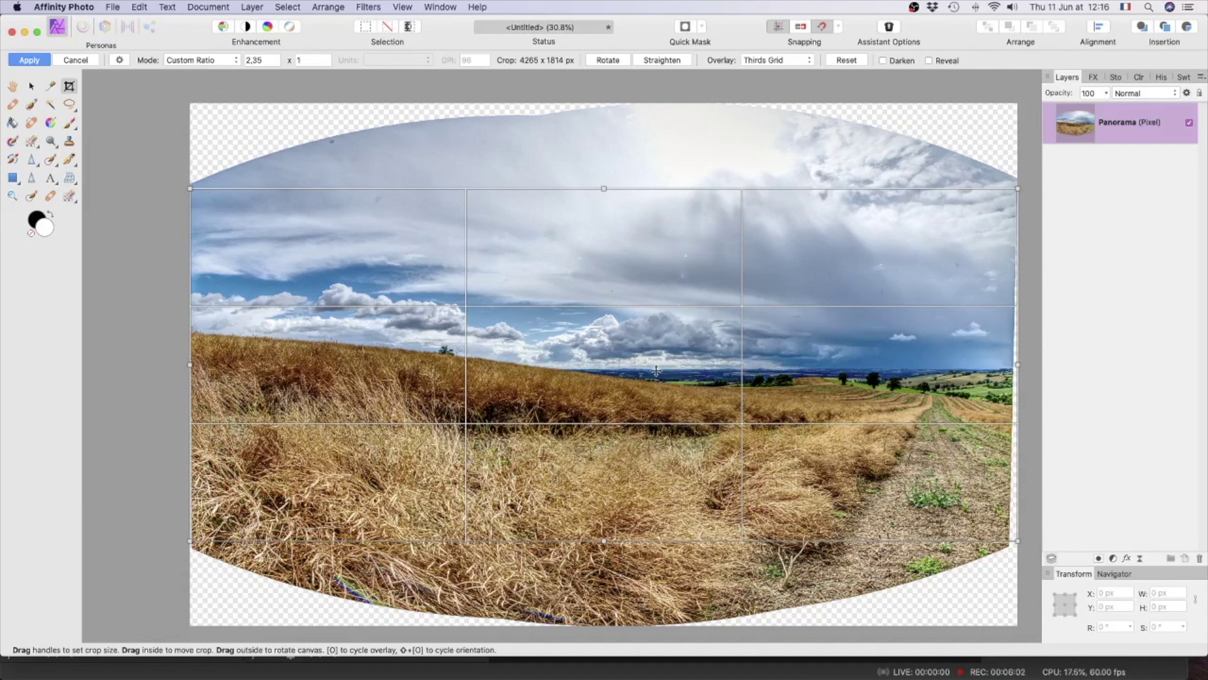
click(117, 61)
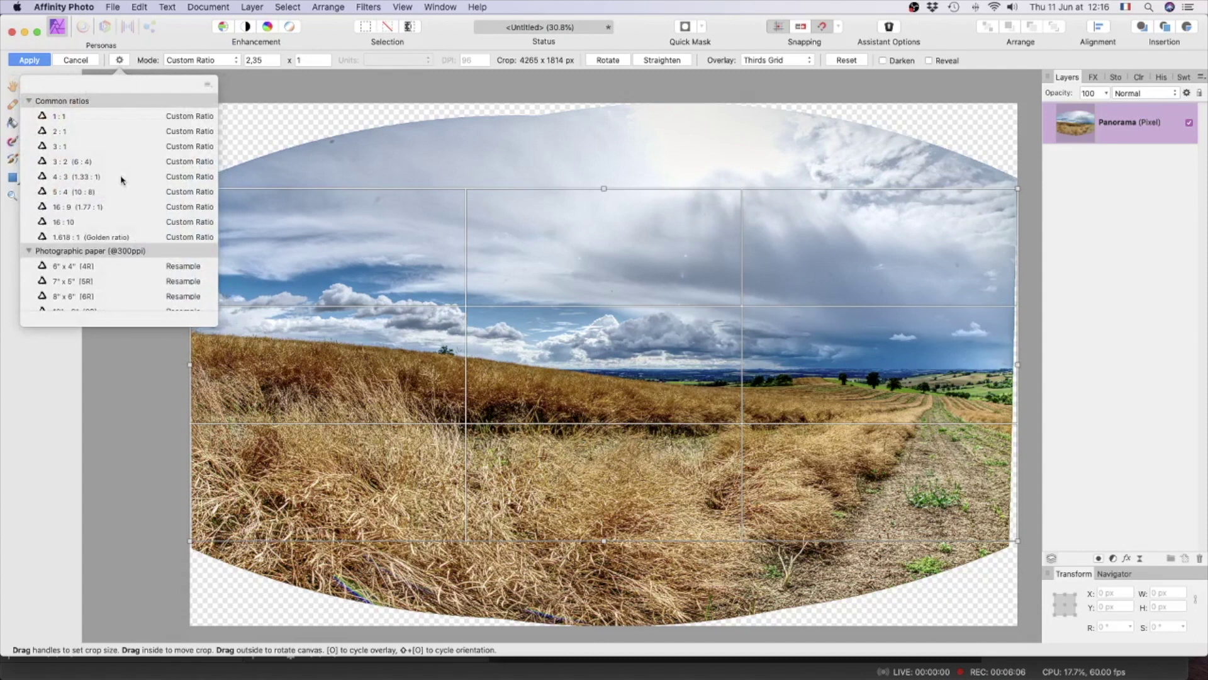
scroll(118, 191, down, 3)
scroll(118, 190, down, 8)
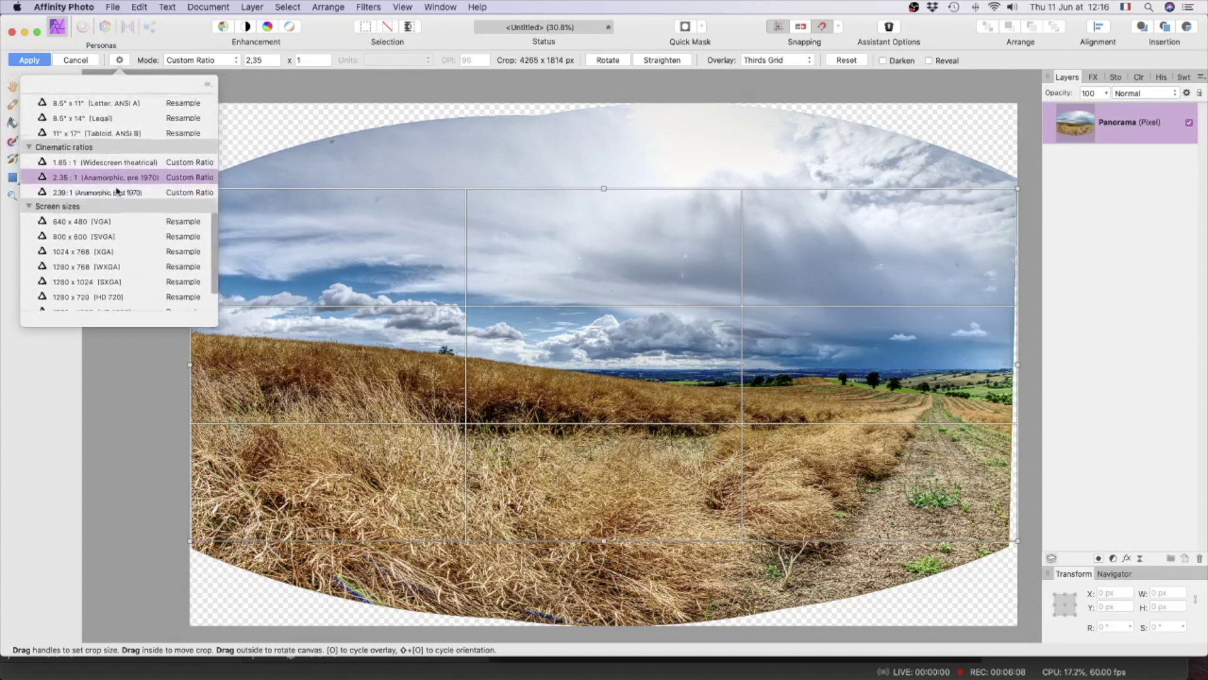
scroll(117, 191, up, 4)
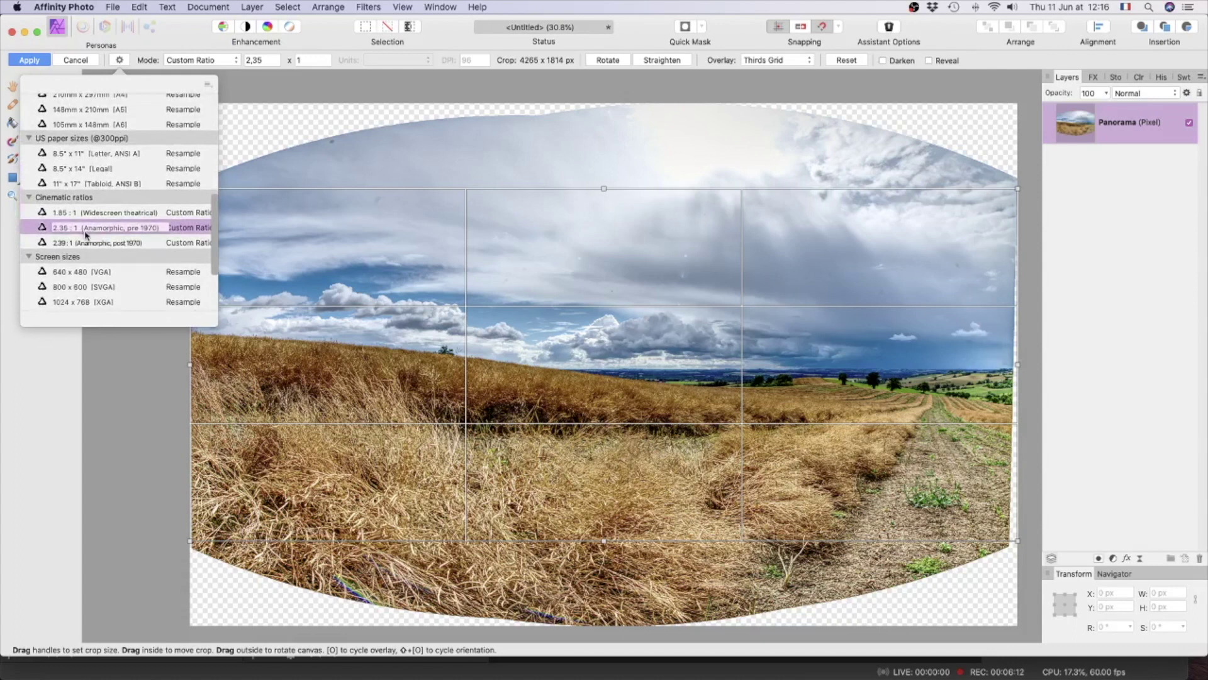
double_click(126, 231)
key(Return)
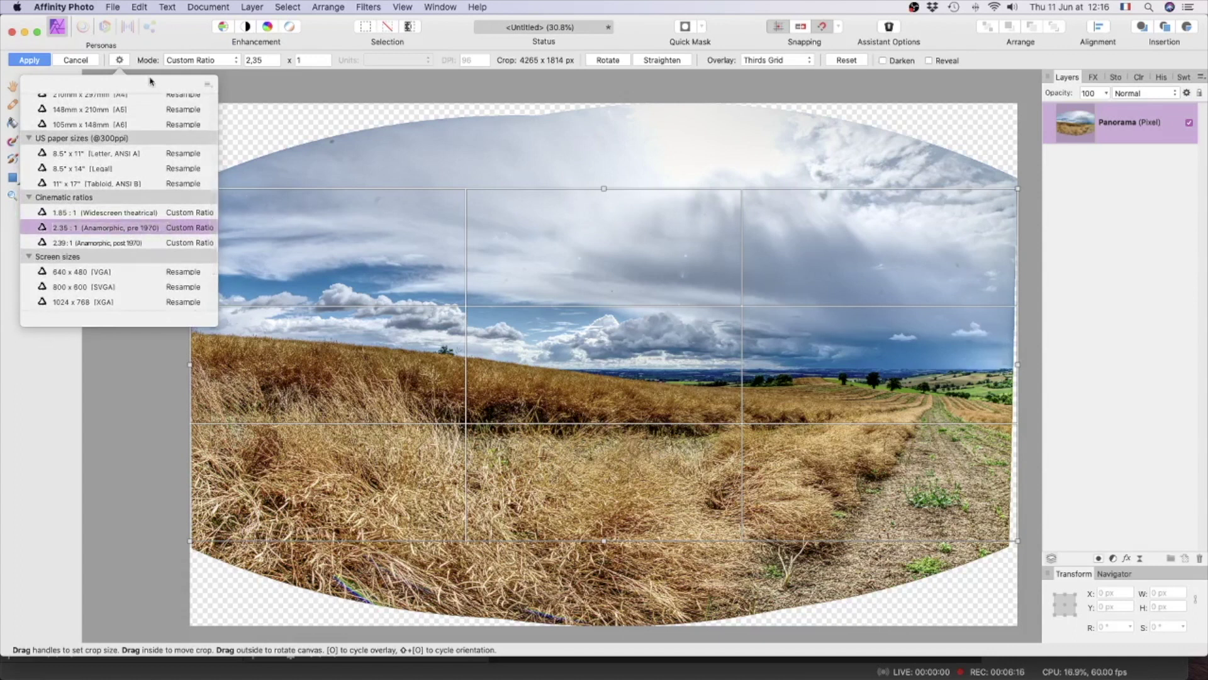
click(120, 61)
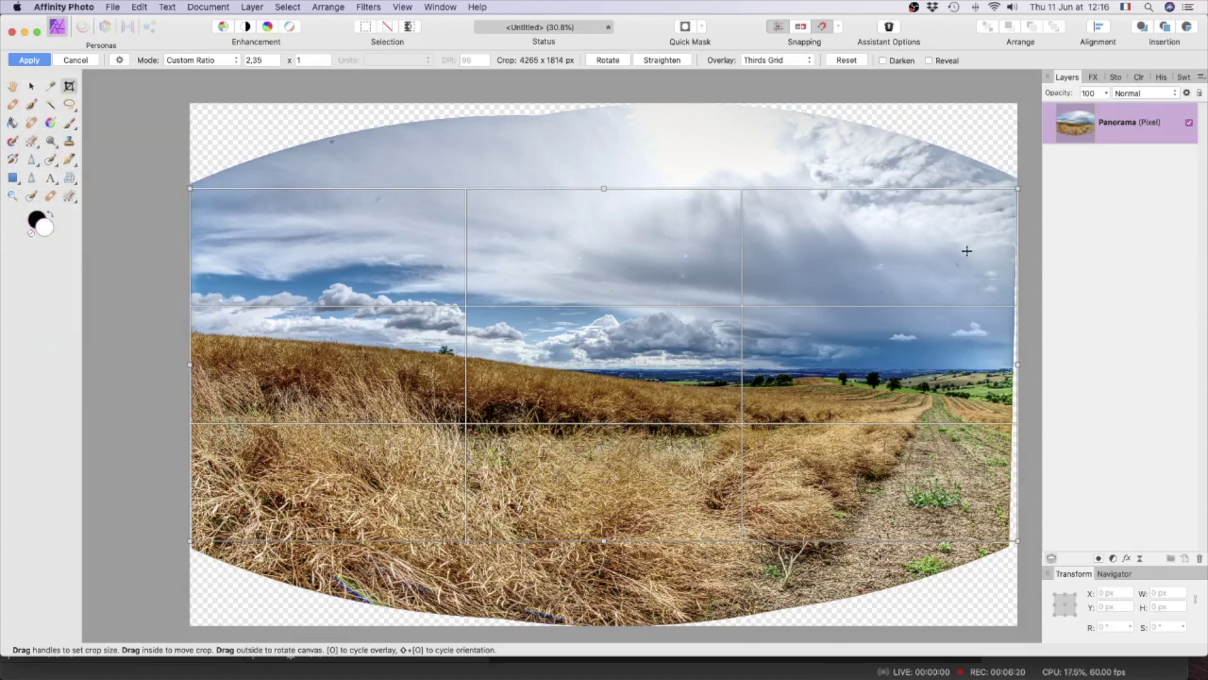
Keep Custom Ratio, shift the crop up for sky, trim both sides, and apply at 4185 × 1781 px.
click(235, 60)
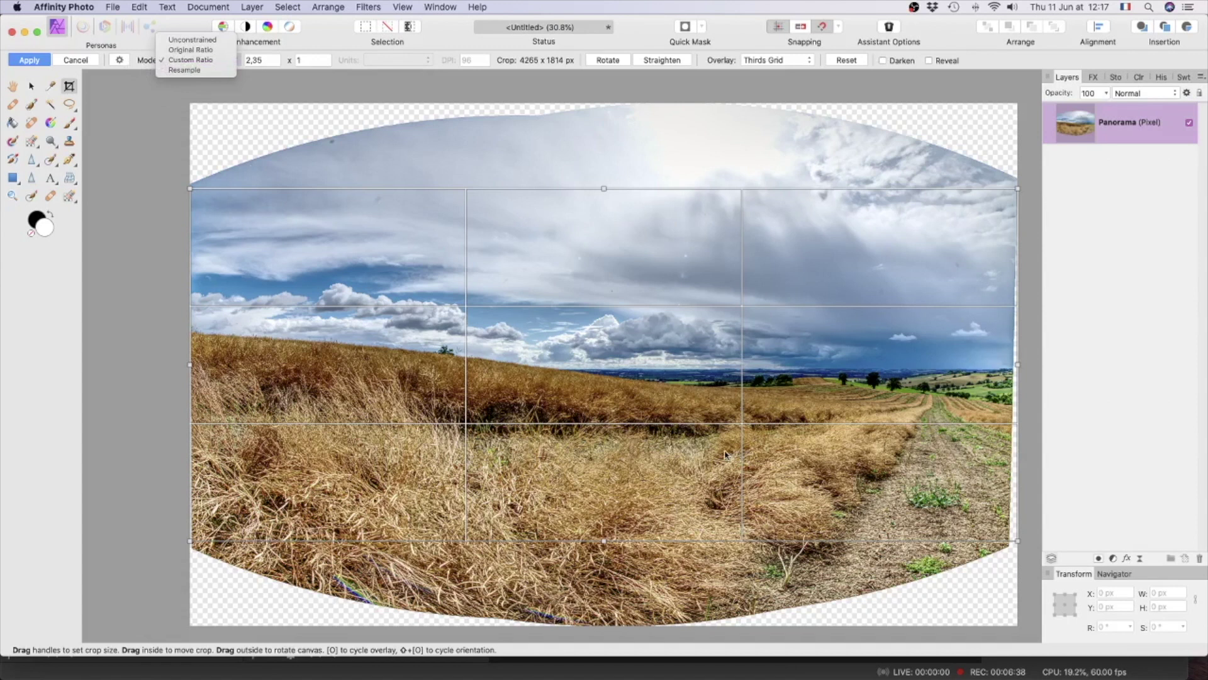
click(626, 433)
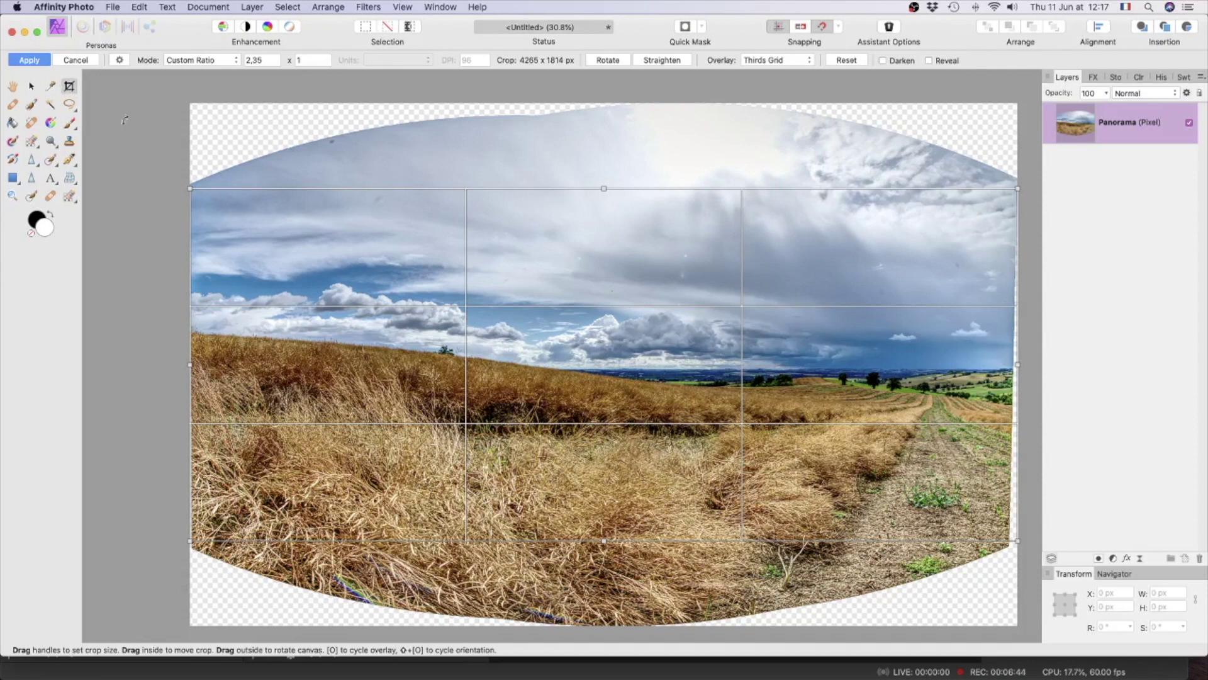
drag(548, 402, 548, 350)
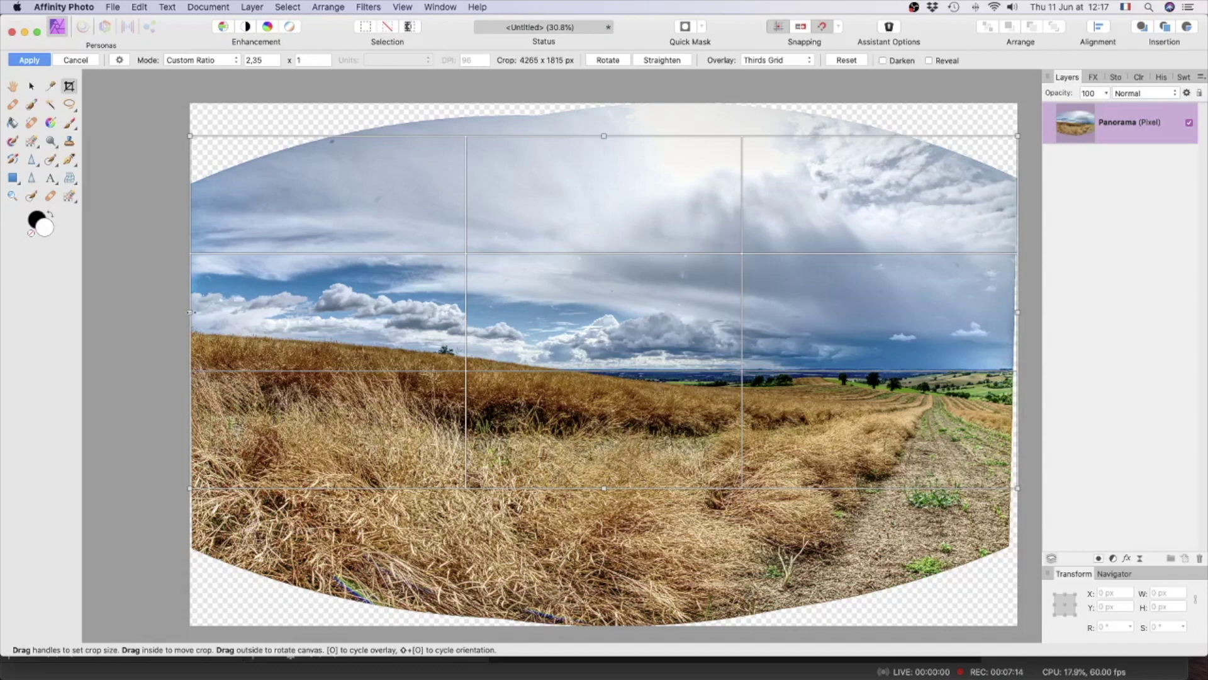
drag(193, 311, 197, 311)
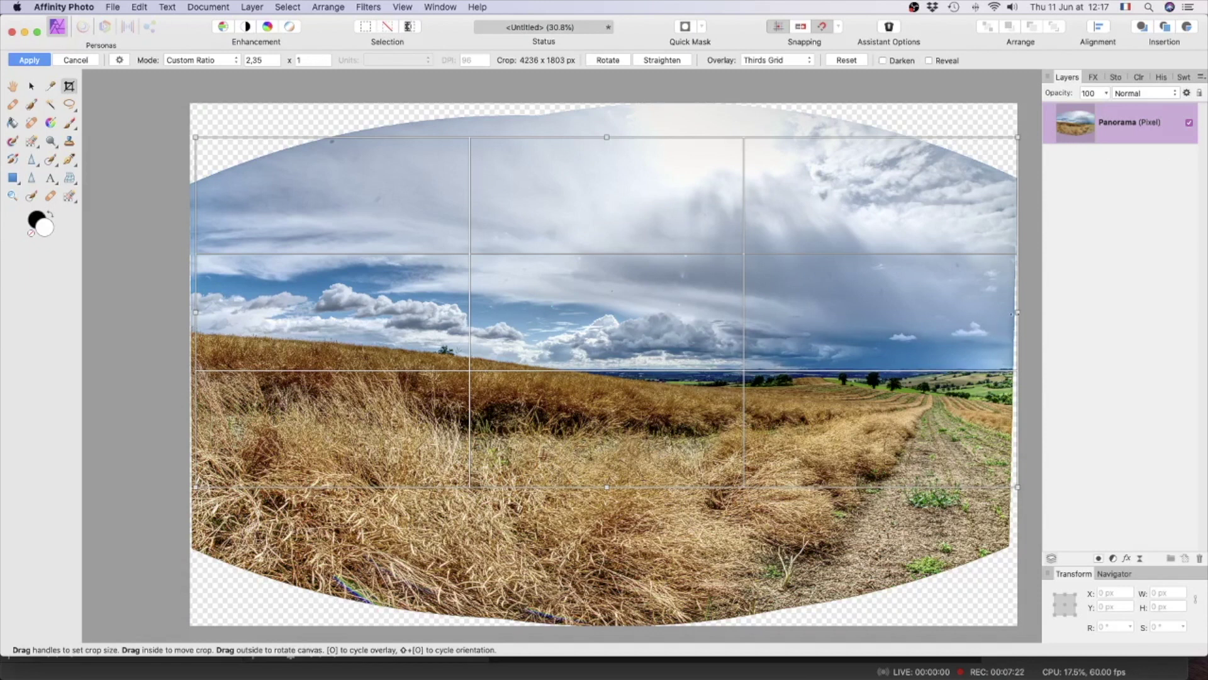
drag(1017, 312, 1006, 312)
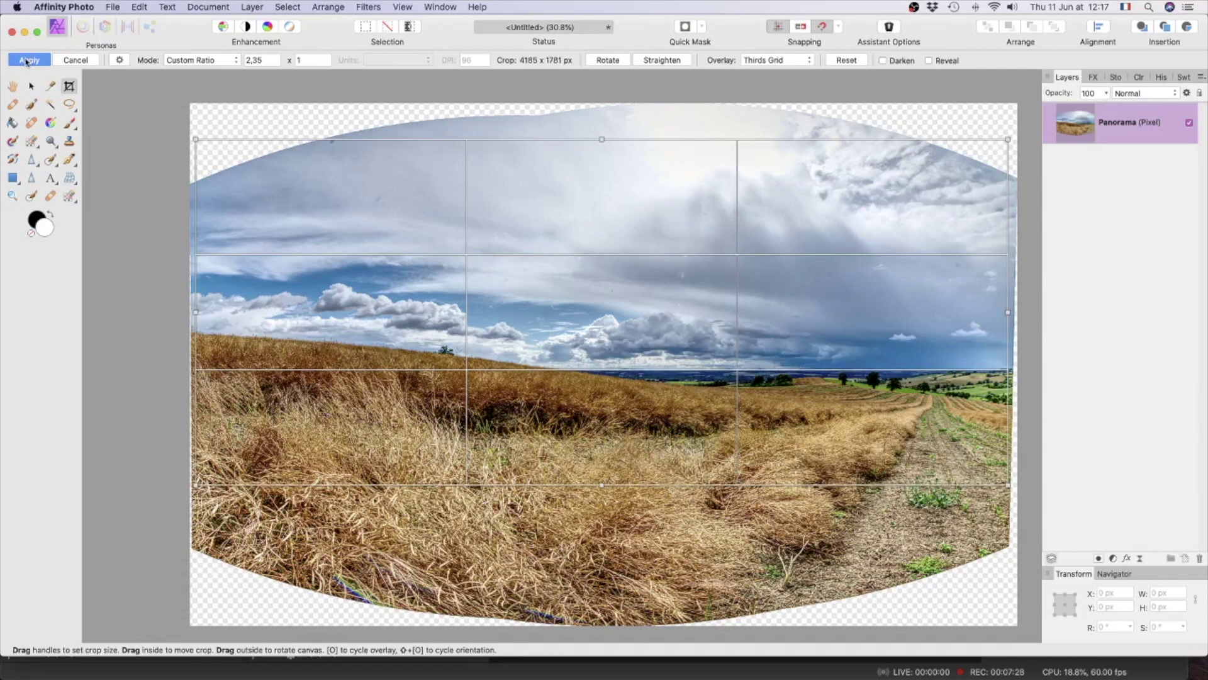
click(27, 60)
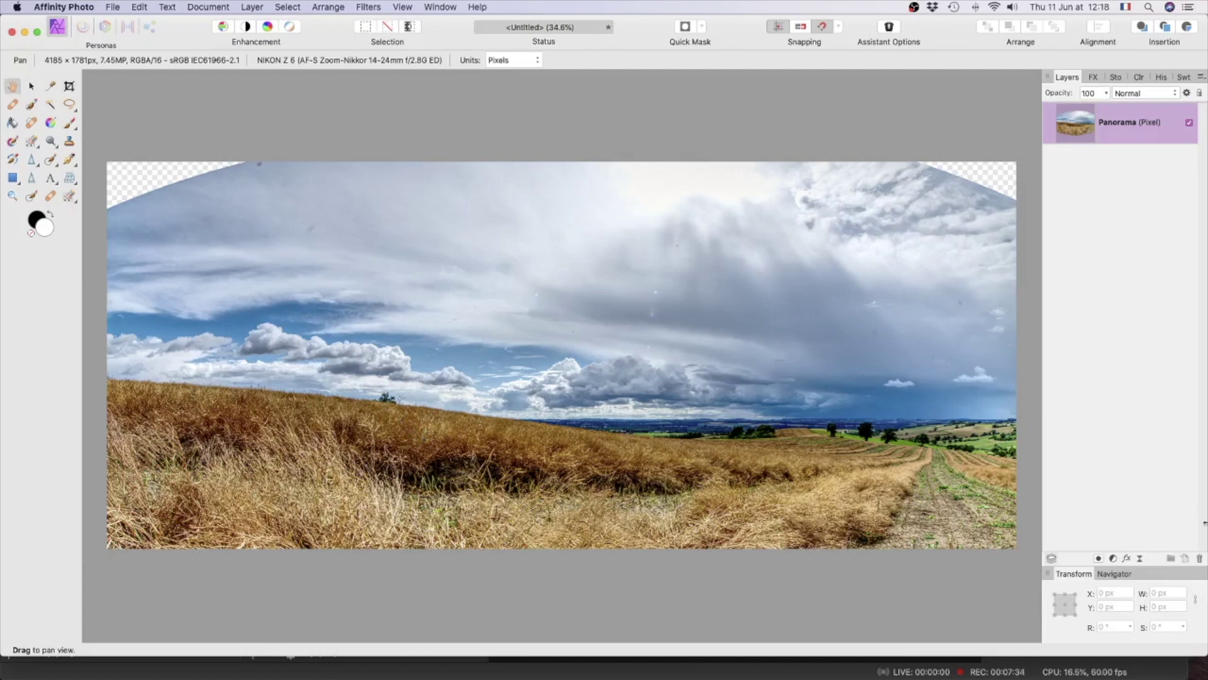
Add an empty pixel layer, then set the Inpainting Brush to 370 px sampling Current Layer & Below.
click(1184, 559)
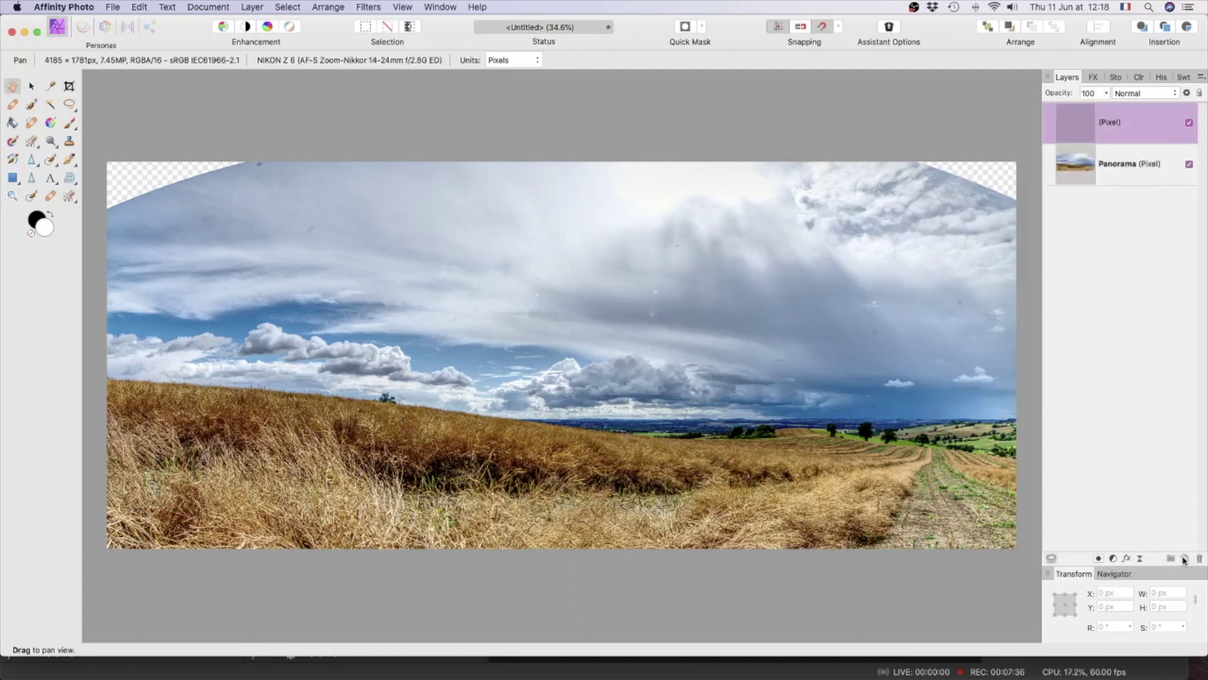
click(49, 162)
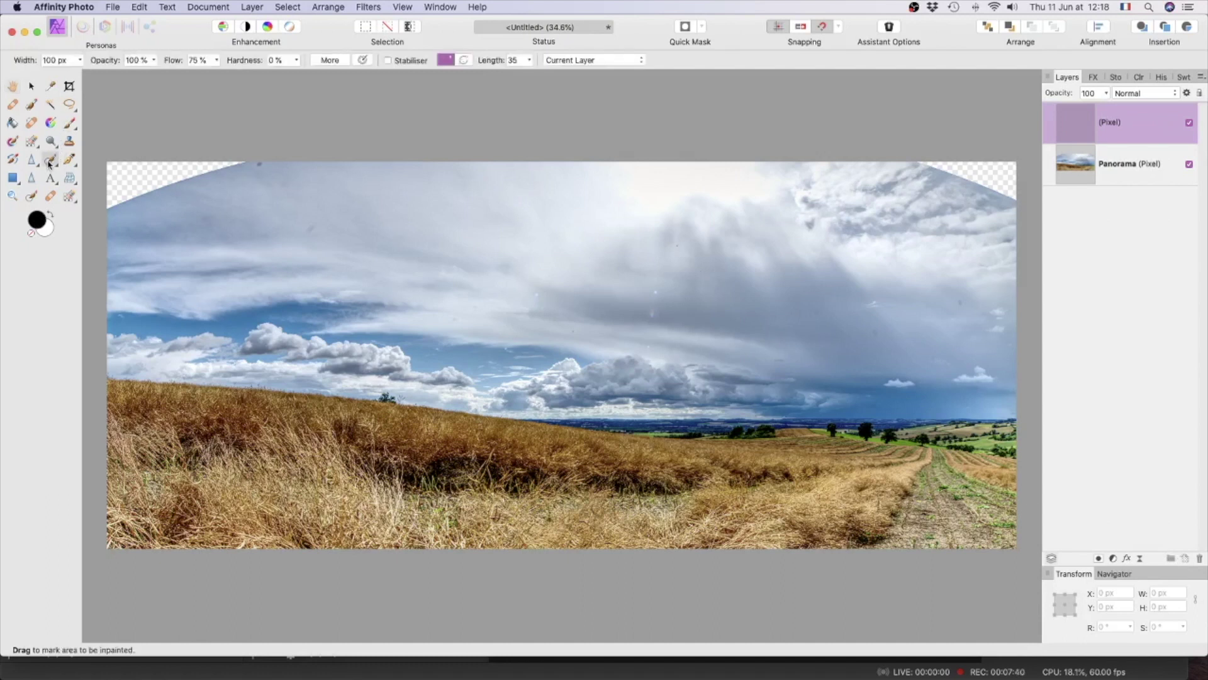
click(80, 60)
click(103, 75)
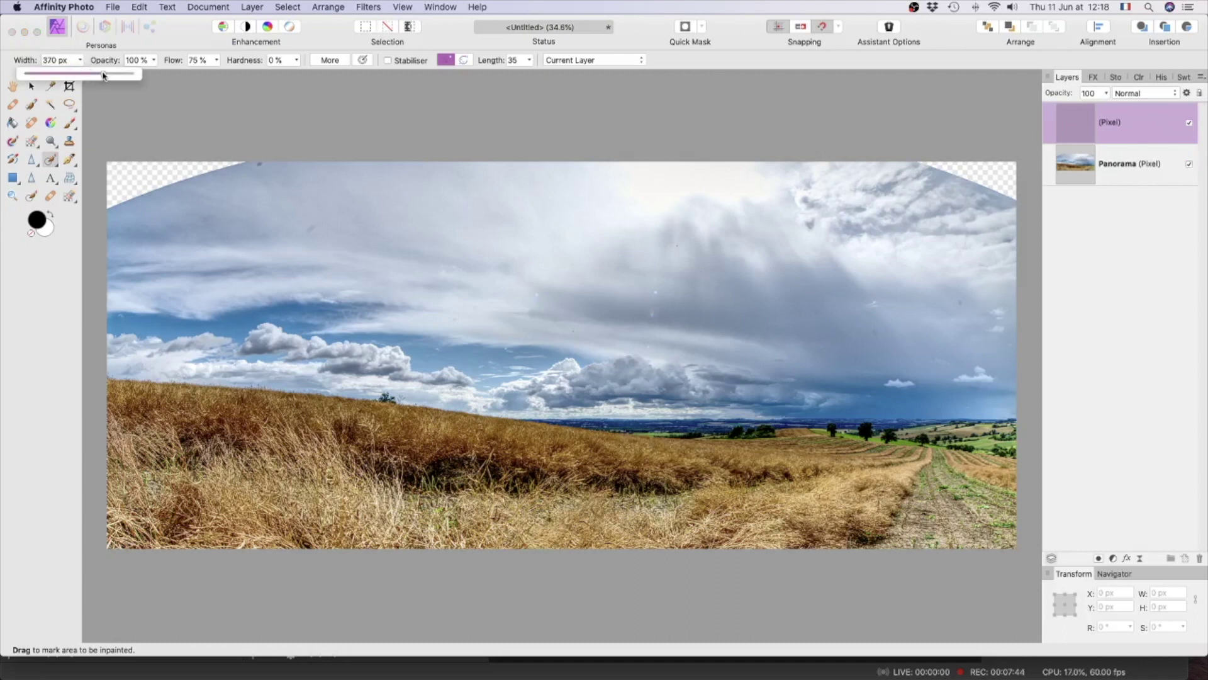
click(642, 61)
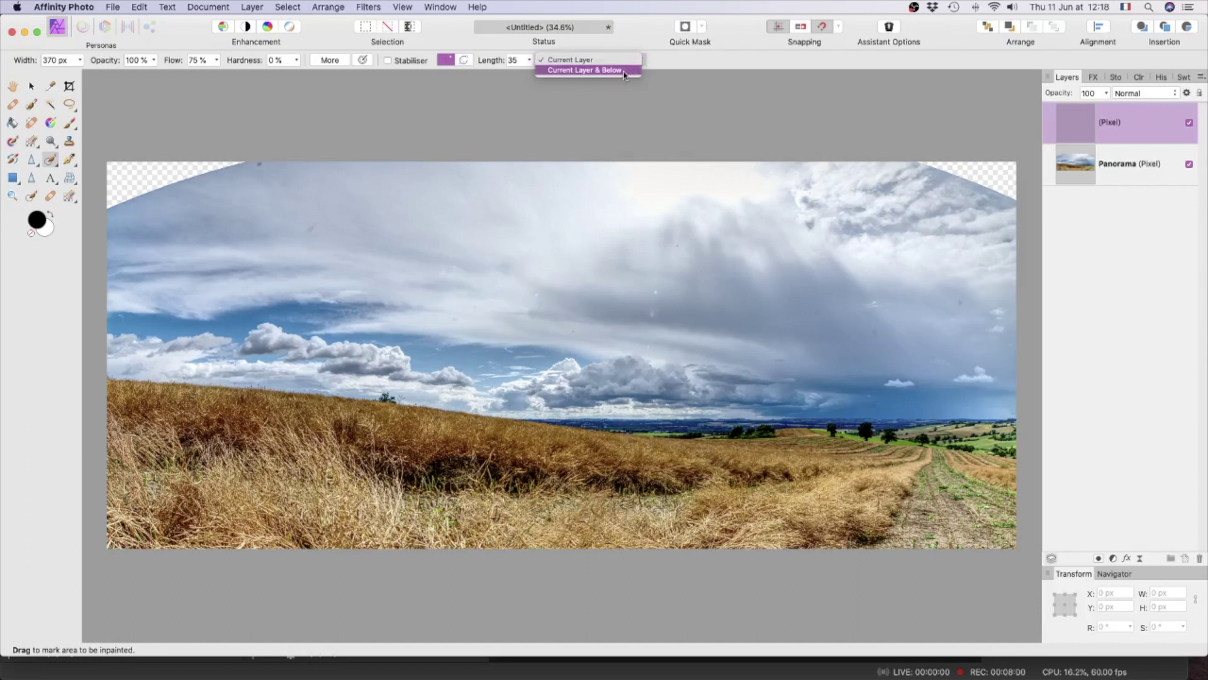
click(624, 75)
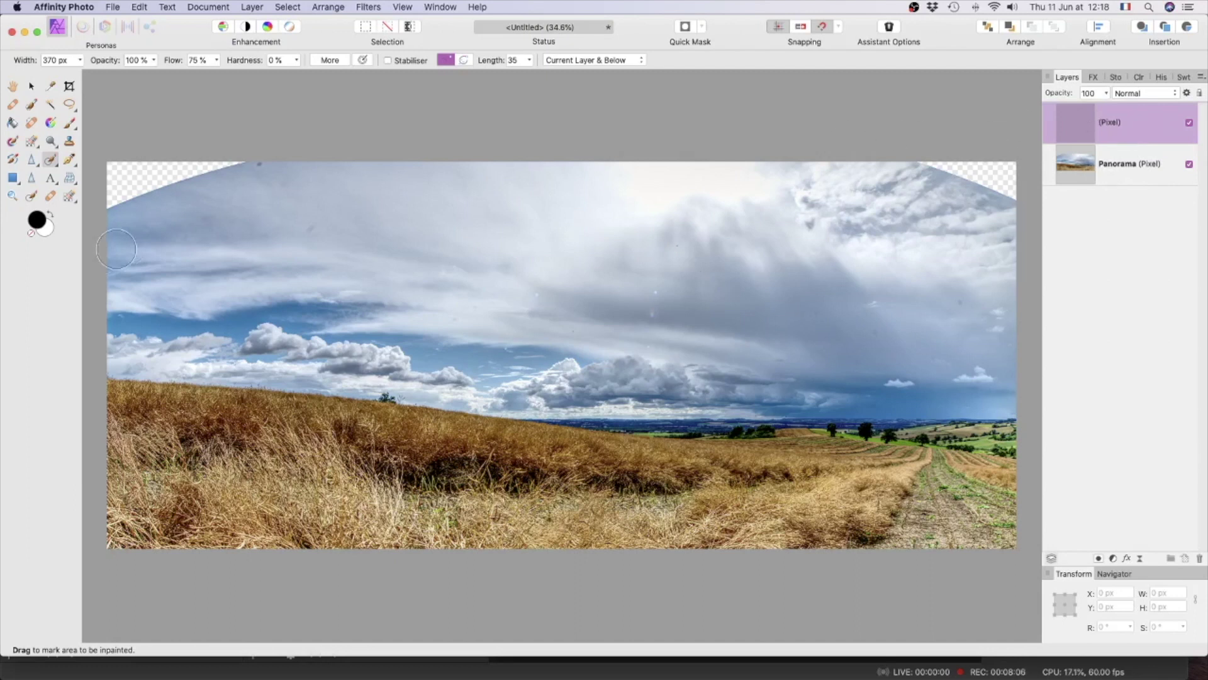
Inpaint the empty top-left and top-right corners and the top sky edge with matching sky and cloud.
mouse_move(110, 169)
mouse_down()
mouse_move(248, 165)
mouse_move(183, 170)
mouse_move(111, 207)
mouse_move(111, 168)
mouse_move(110, 213)
mouse_move(108, 189)
mouse_move(137, 170)
mouse_move(251, 168)
mouse_move(193, 169)
mouse_move(112, 211)
mouse_move(107, 174)
mouse_move(135, 170)
mouse_move(109, 174)
mouse_move(120, 165)
mouse_move(133, 175)
mouse_move(129, 205)
mouse_up()
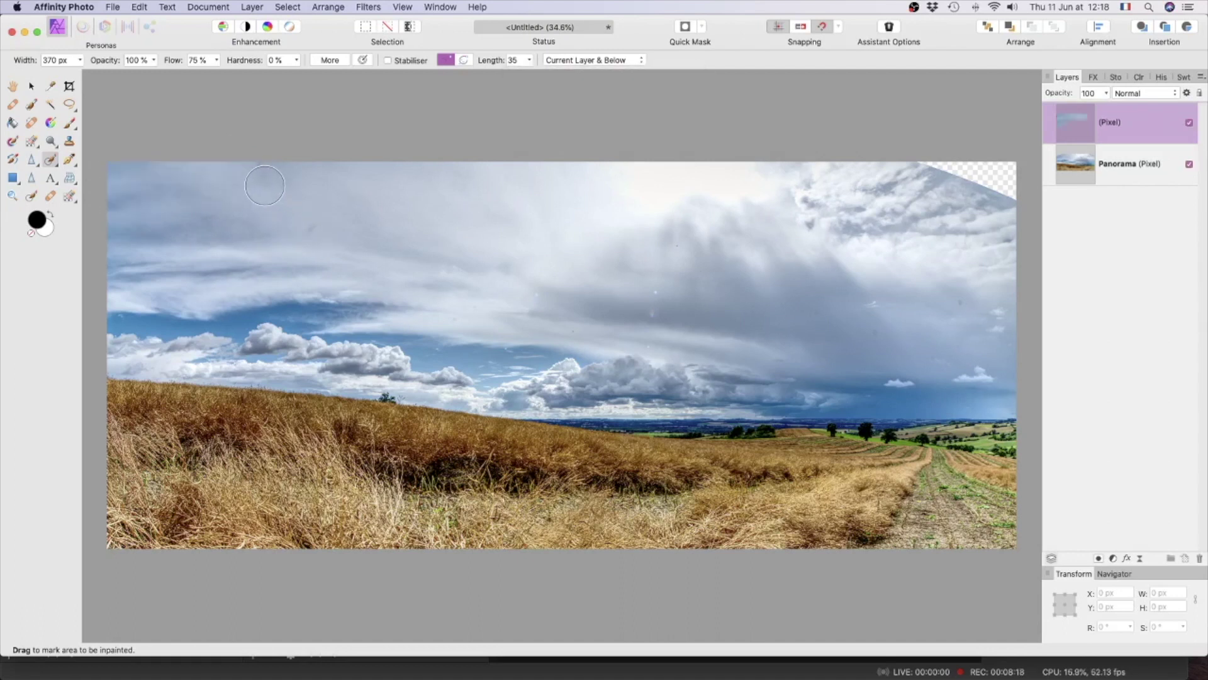
click(263, 165)
mouse_move(914, 163)
mouse_down()
mouse_move(977, 171)
mouse_move(1008, 198)
mouse_move(1006, 174)
mouse_move(1014, 199)
mouse_move(1014, 172)
mouse_move(929, 165)
mouse_move(985, 166)
mouse_move(1010, 198)
mouse_move(981, 176)
mouse_up()
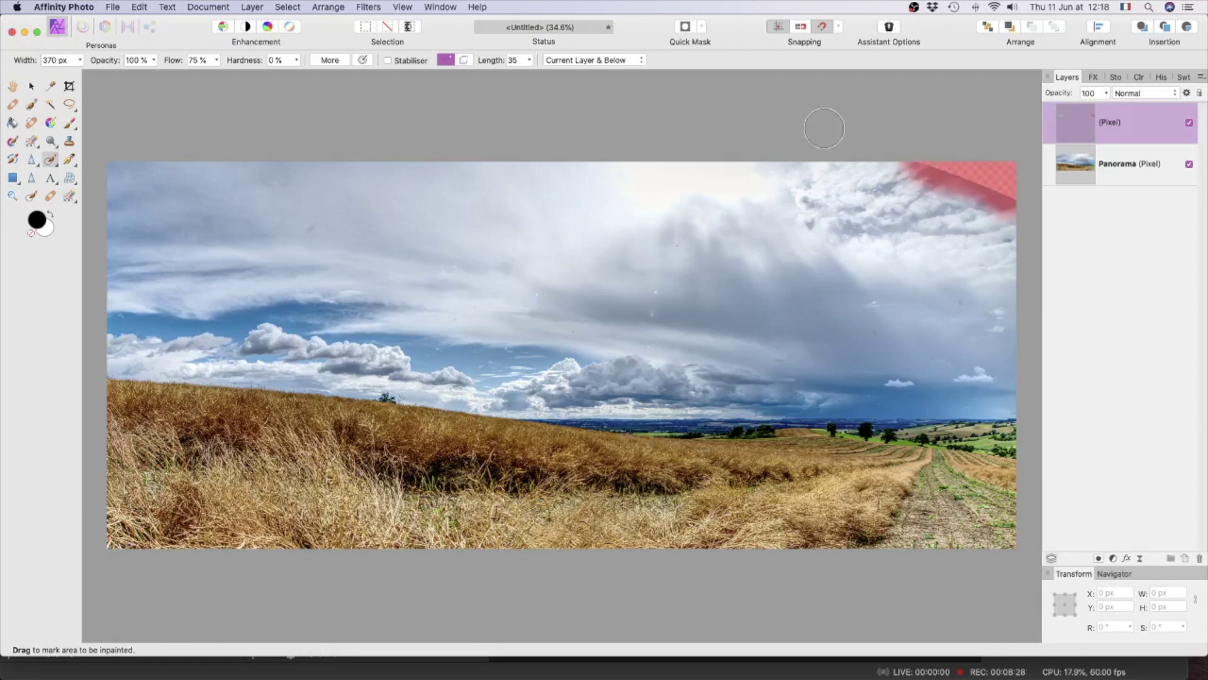
drag(824, 129, 691, 128)
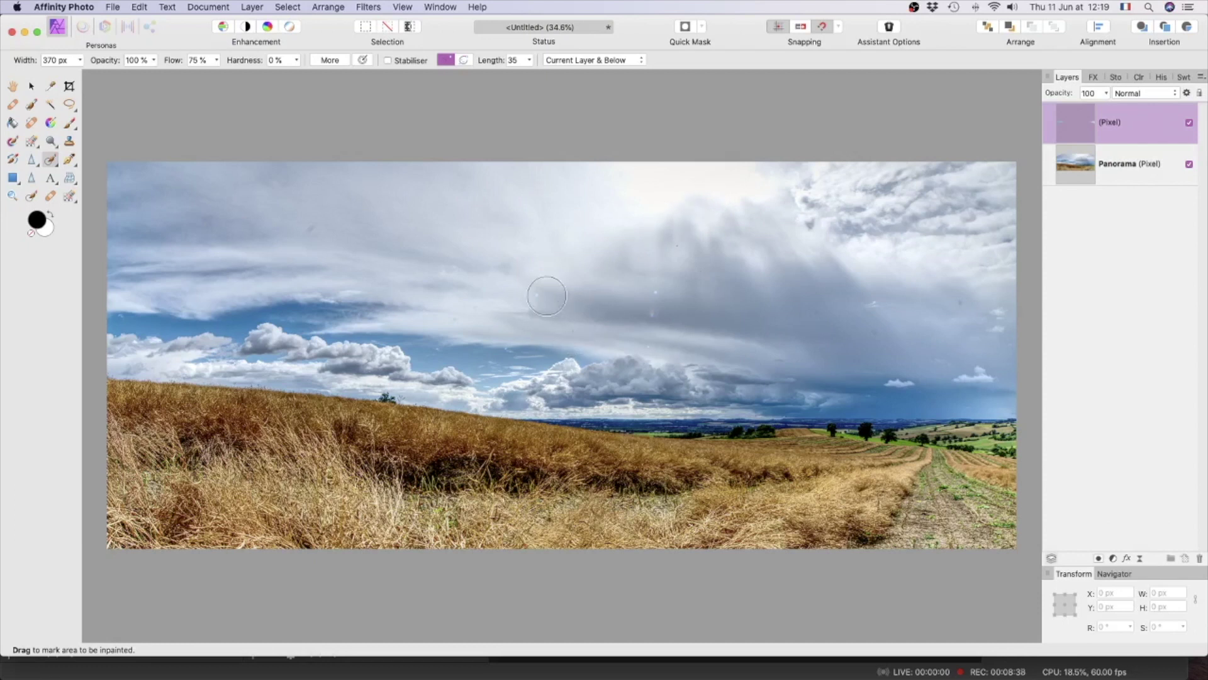
Narrow the inpainting brush to 120 px and dab out seven dust spots across the sky and clouds.
click(80, 61)
click(65, 74)
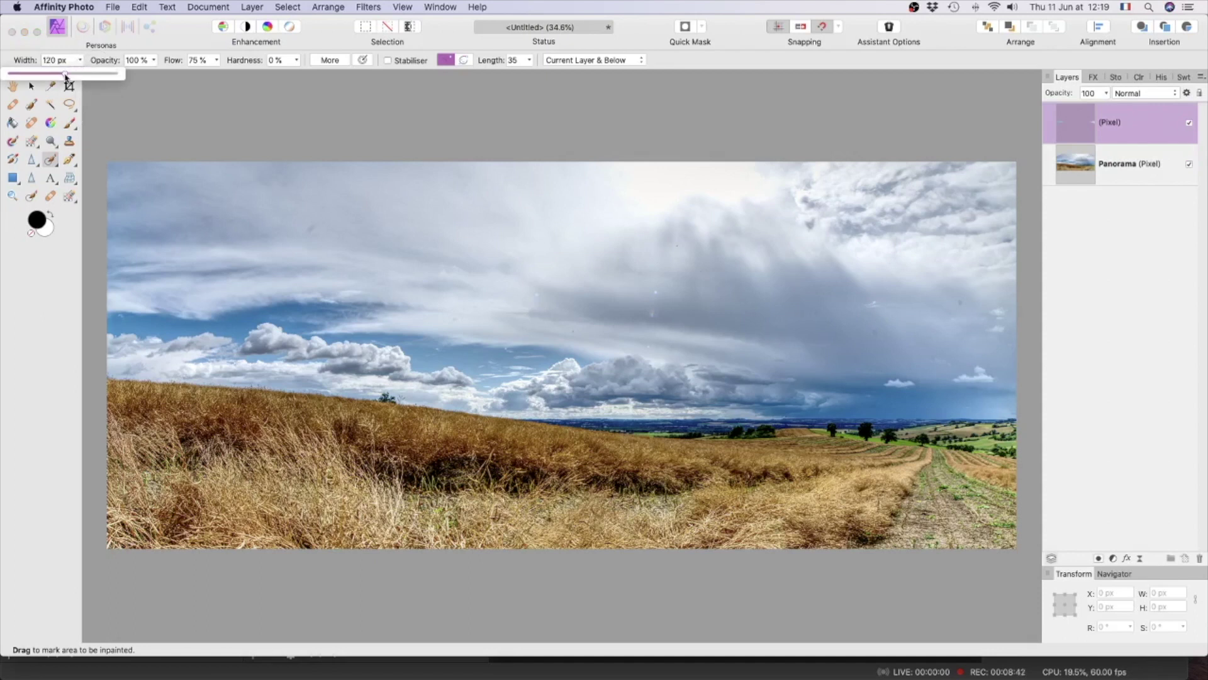
drag(320, 223, 312, 228)
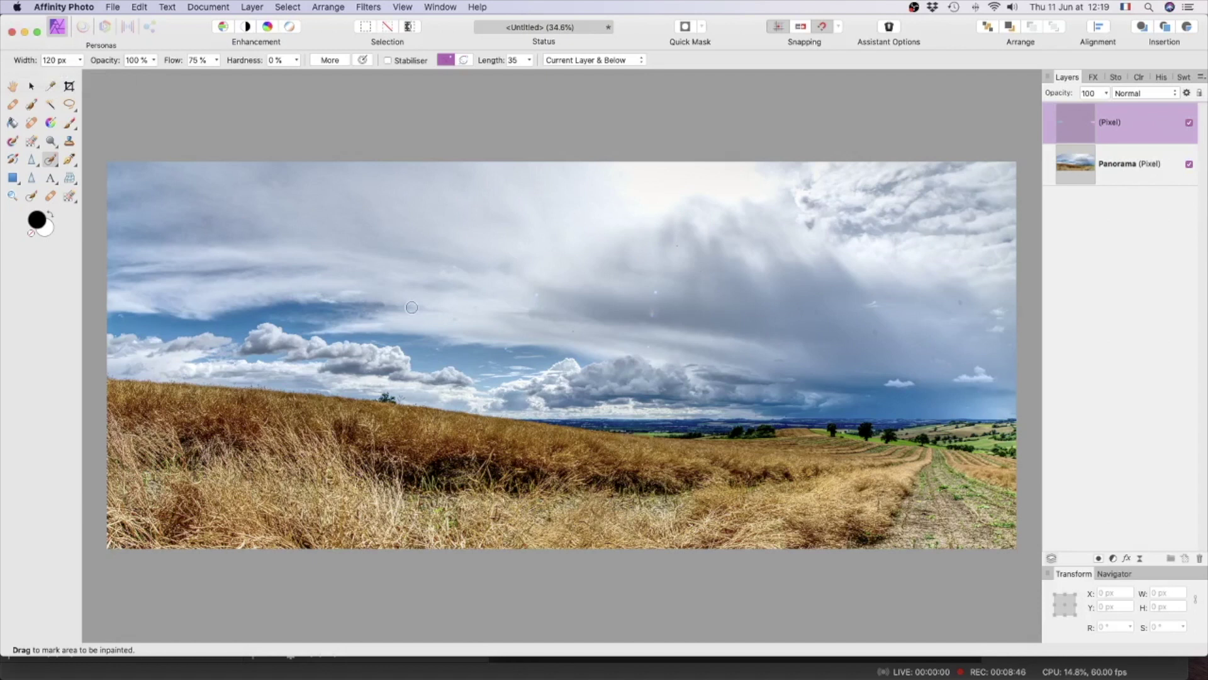
drag(447, 271, 473, 274)
mouse_move(531, 308)
mouse_down()
mouse_move(515, 308)
mouse_move(533, 293)
mouse_up()
mouse_move(663, 294)
mouse_down()
mouse_move(654, 289)
mouse_move(648, 350)
mouse_up()
drag(957, 299, 965, 308)
drag(781, 362, 772, 359)
drag(872, 328, 875, 334)
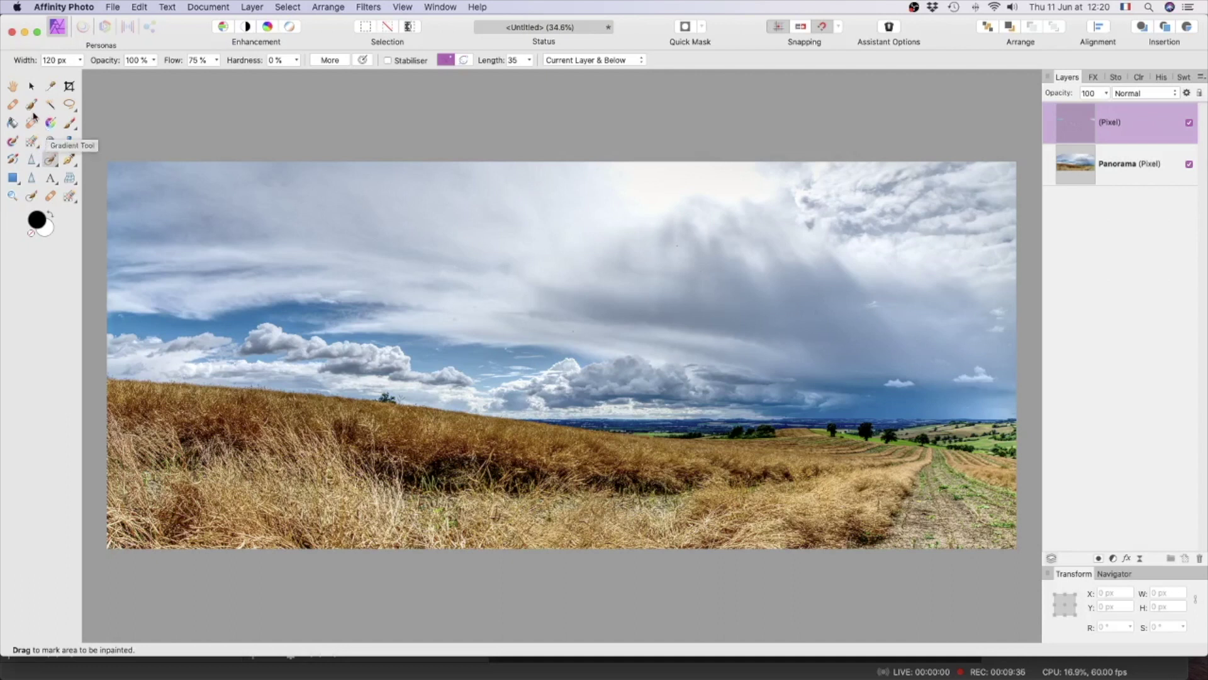
Zoom in, select the small tree on the left hill crest with the Selection Brush, and inpaint it away.
click(32, 106)
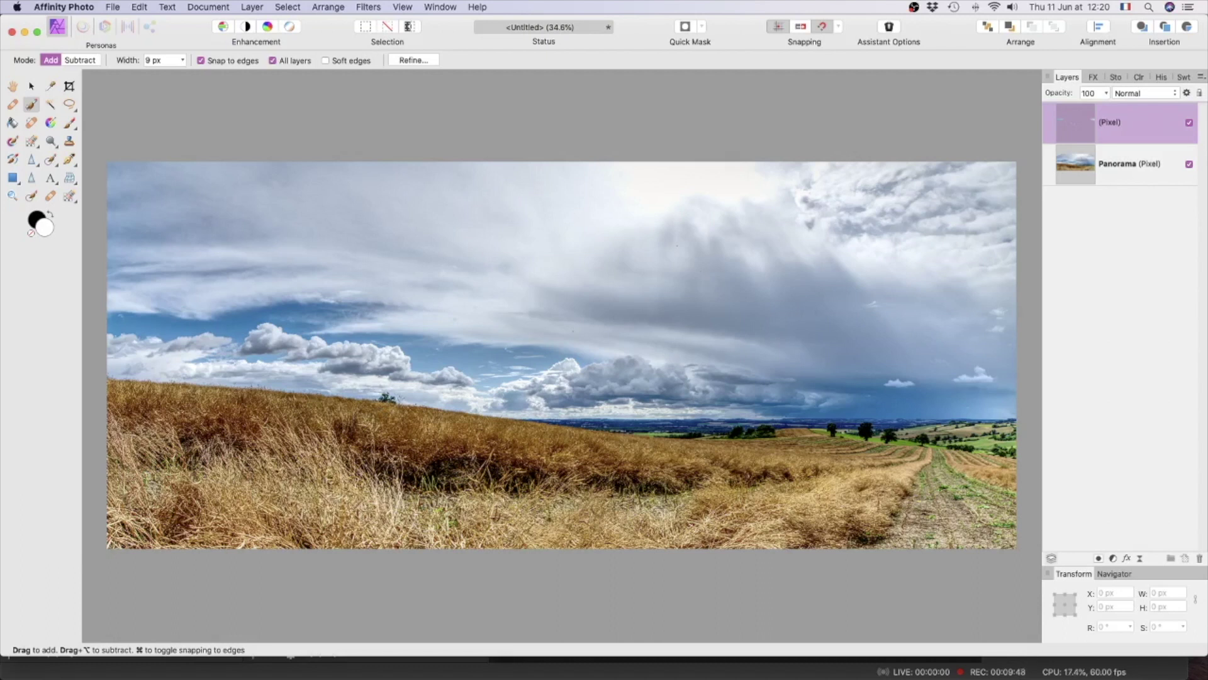
scroll(371, 510, up, 5)
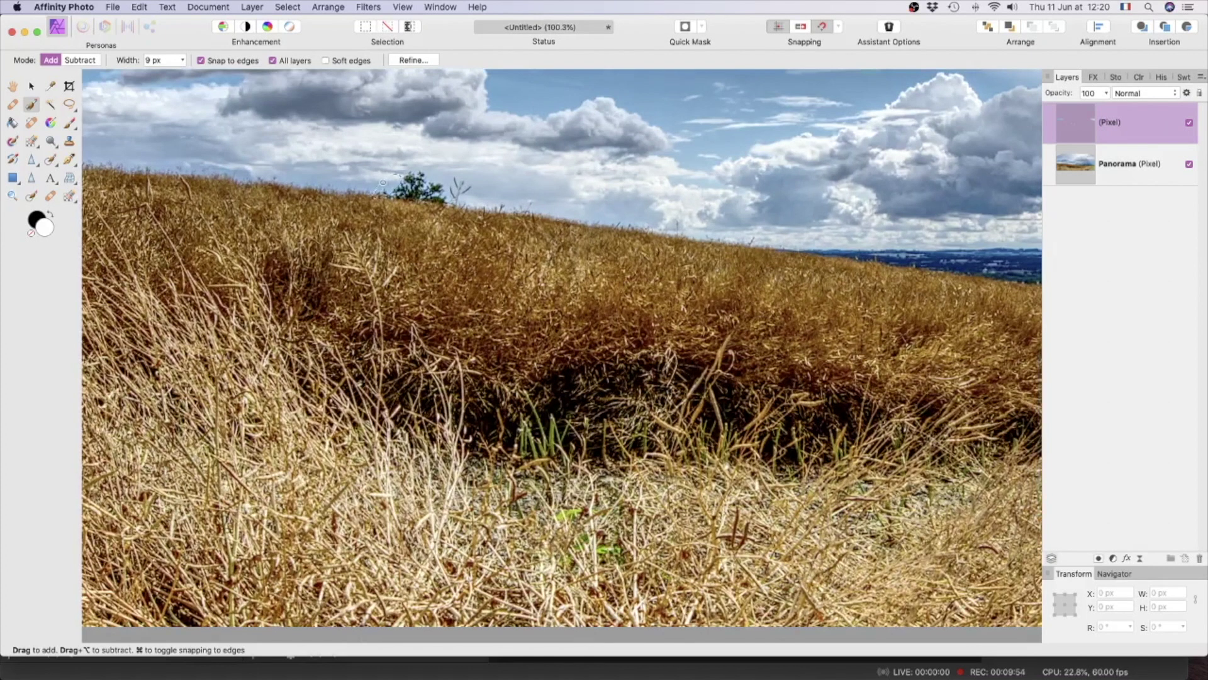
drag(430, 169, 446, 173)
click(50, 161)
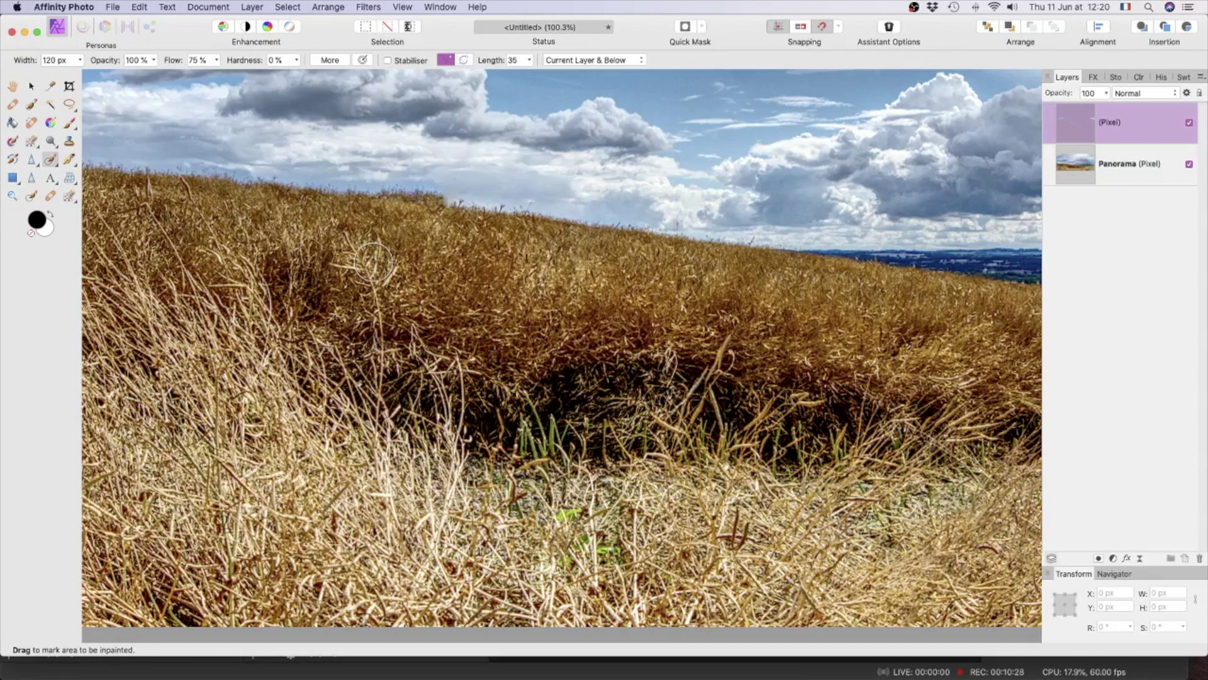
Zoom back out to about 34% so the whole cleaned panorama fits in view.
scroll(373, 261, down, 10)
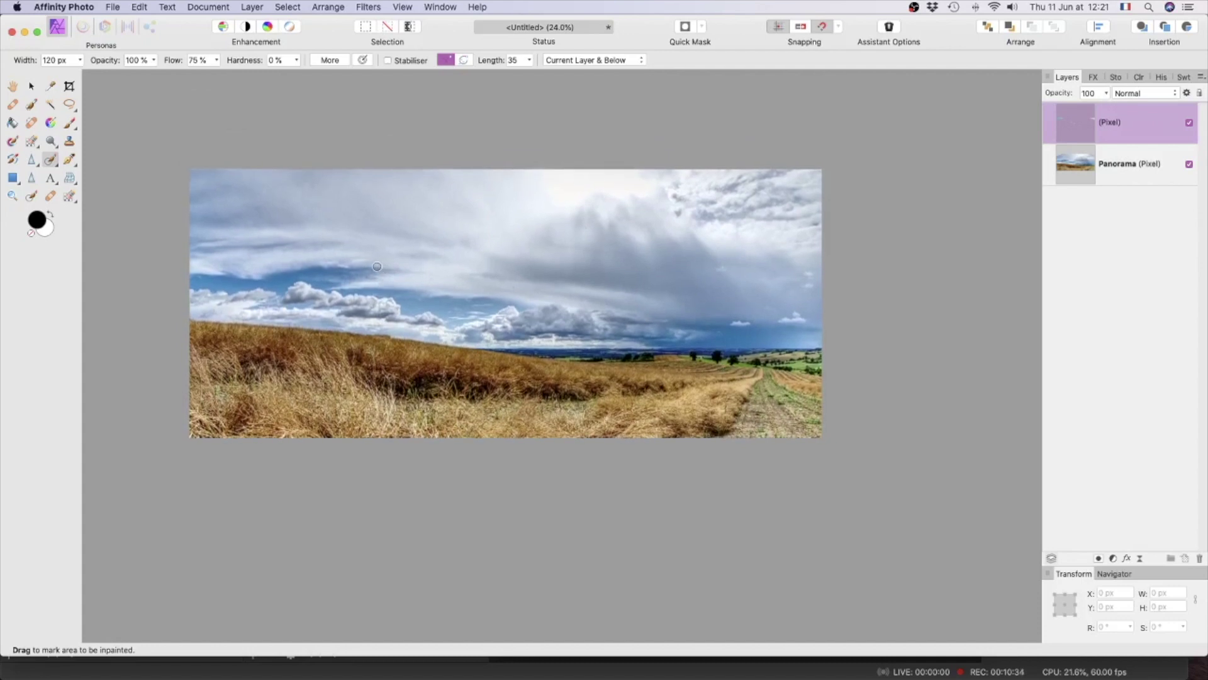
scroll(377, 267, up, 4)
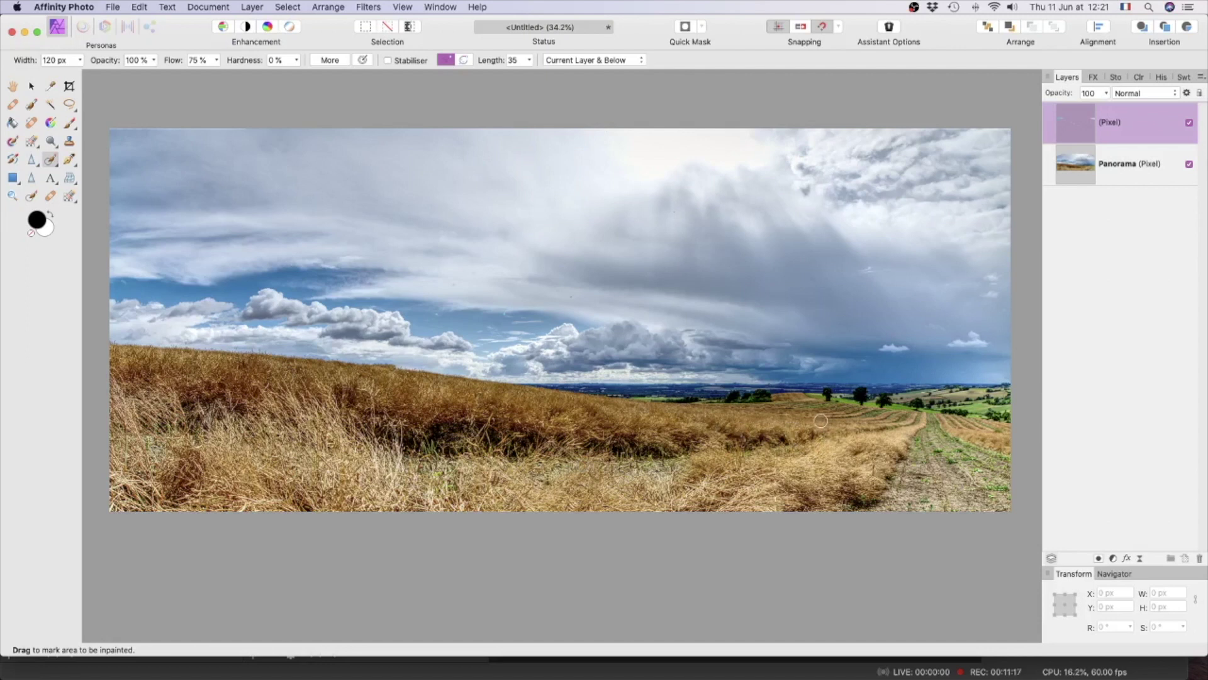
scroll(821, 423, up, 1)
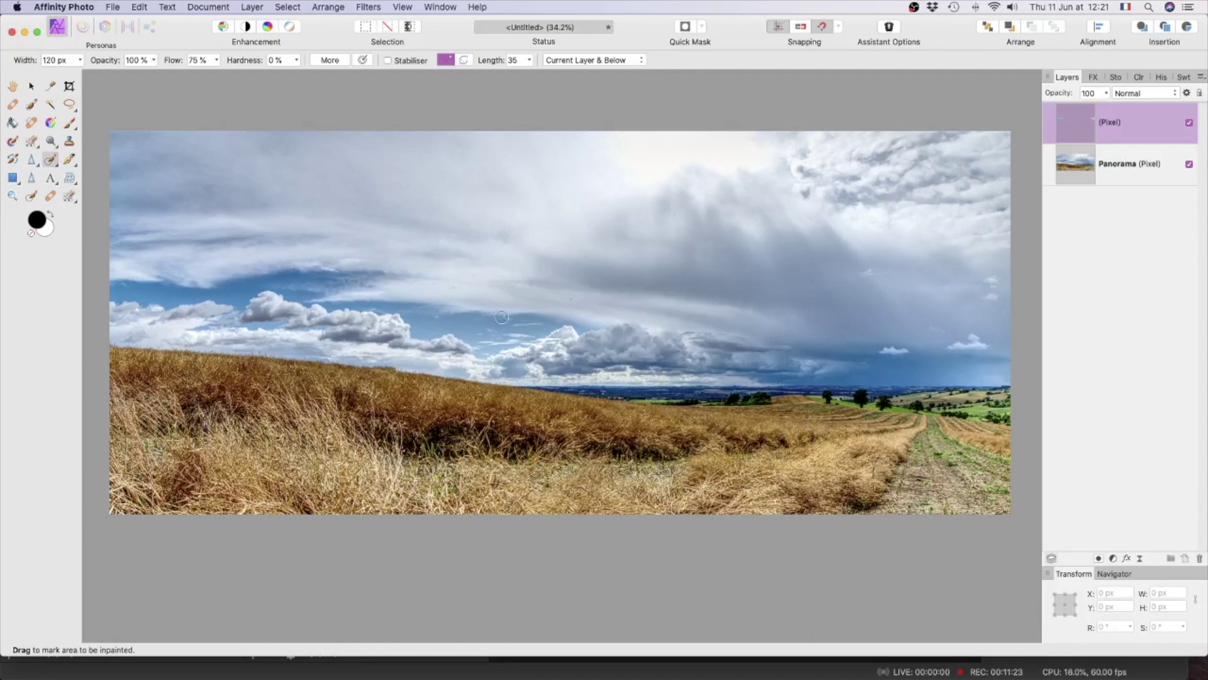
Add a Curves adjustment layer with the Master curve bowed upward to brighten the image.
click(249, 8)
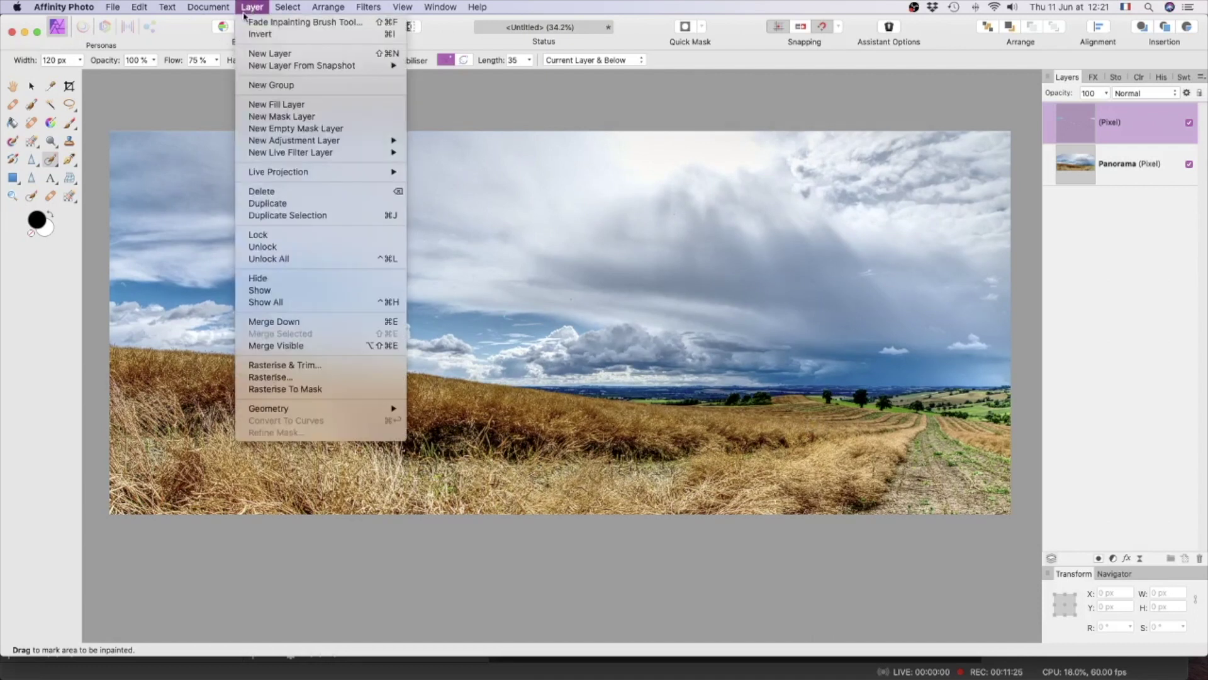
mouse_move(321, 145)
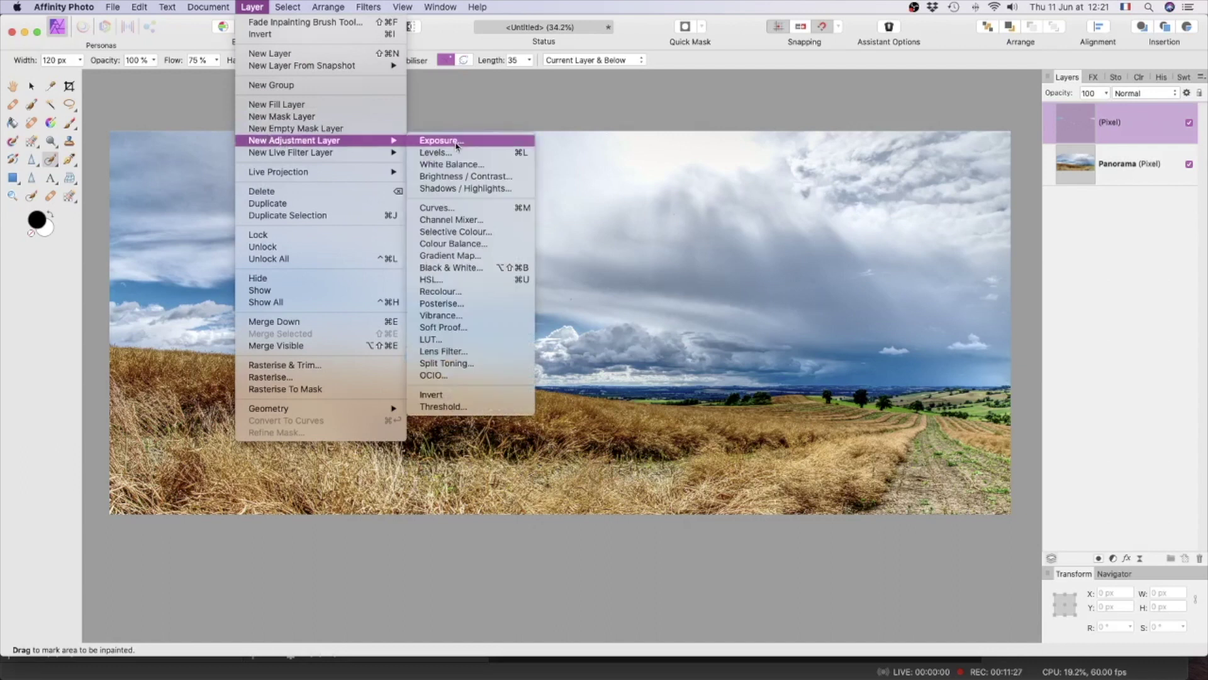
click(452, 209)
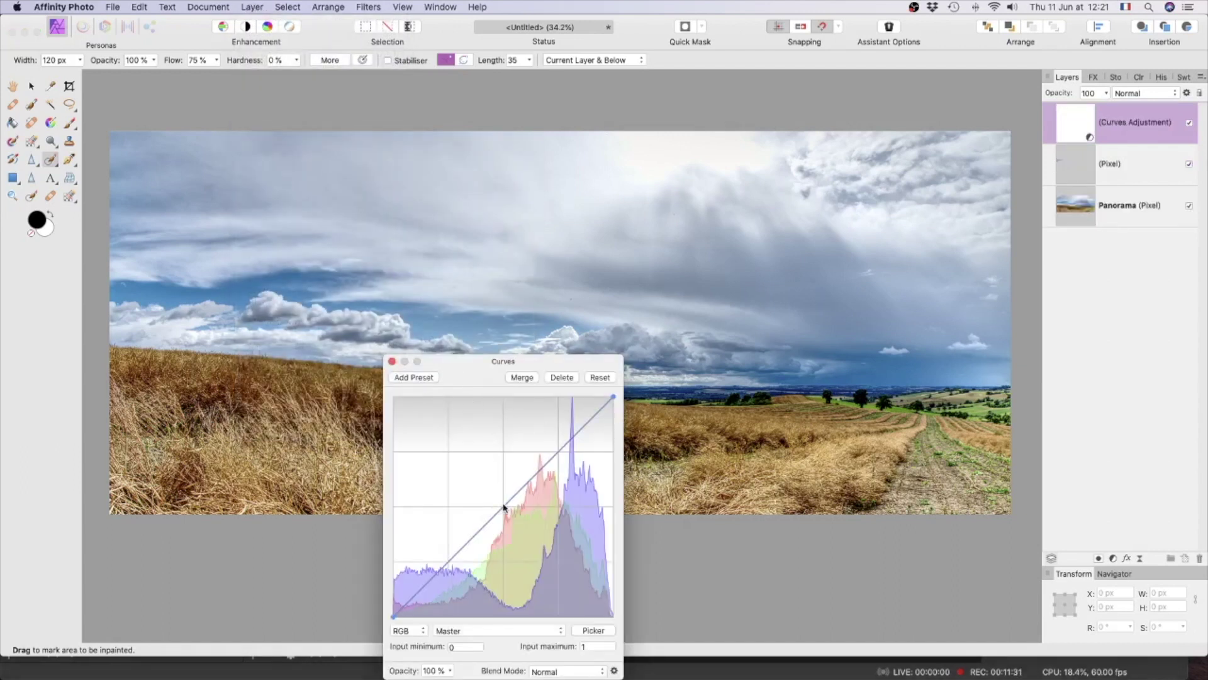
drag(503, 507, 485, 485)
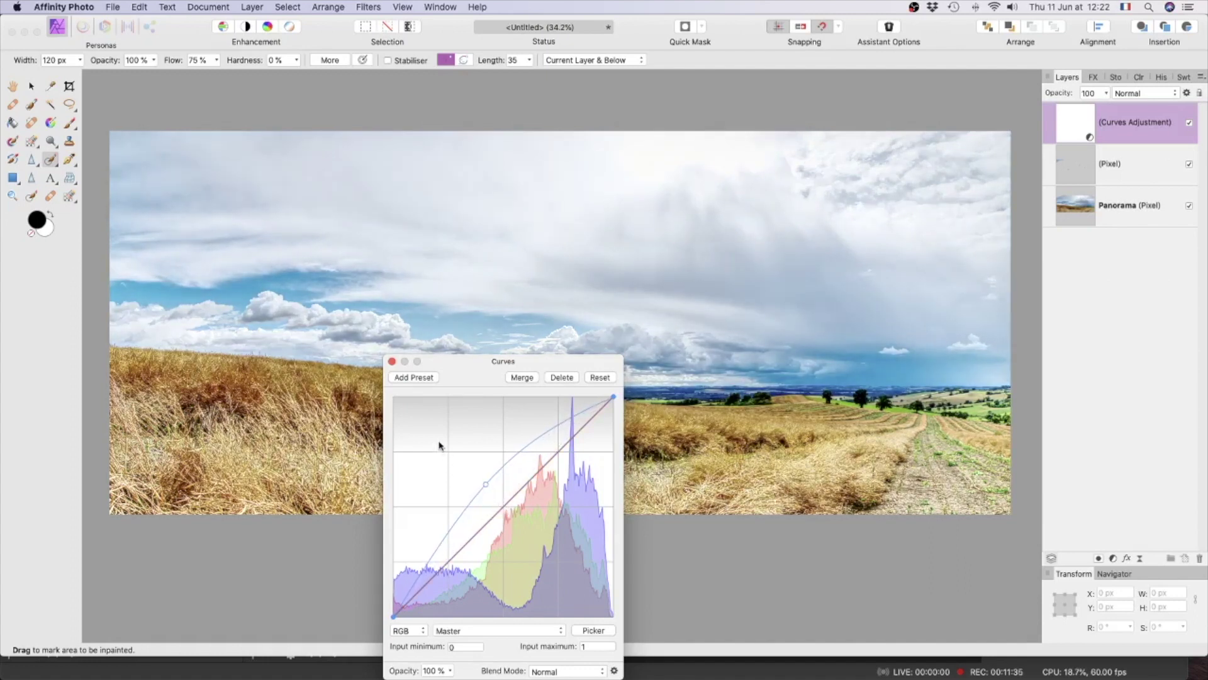
click(390, 361)
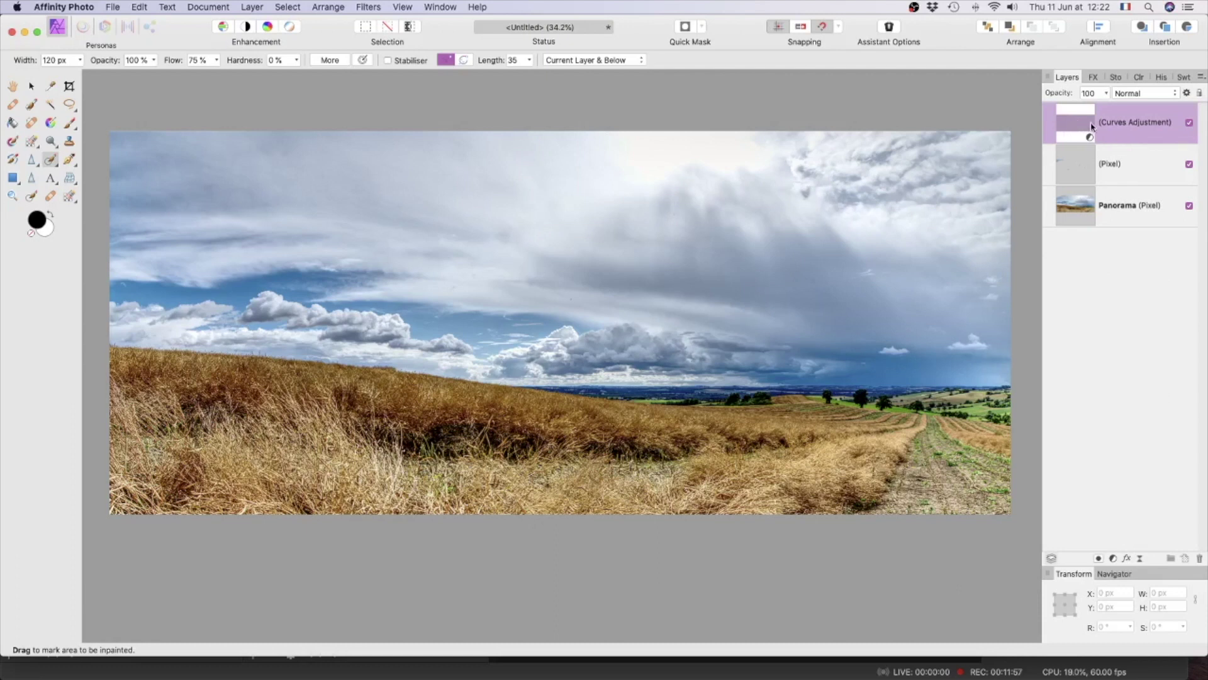
Paint white on the Curves layer to reveal the brightening over the field path and nearby grass.
key(b)
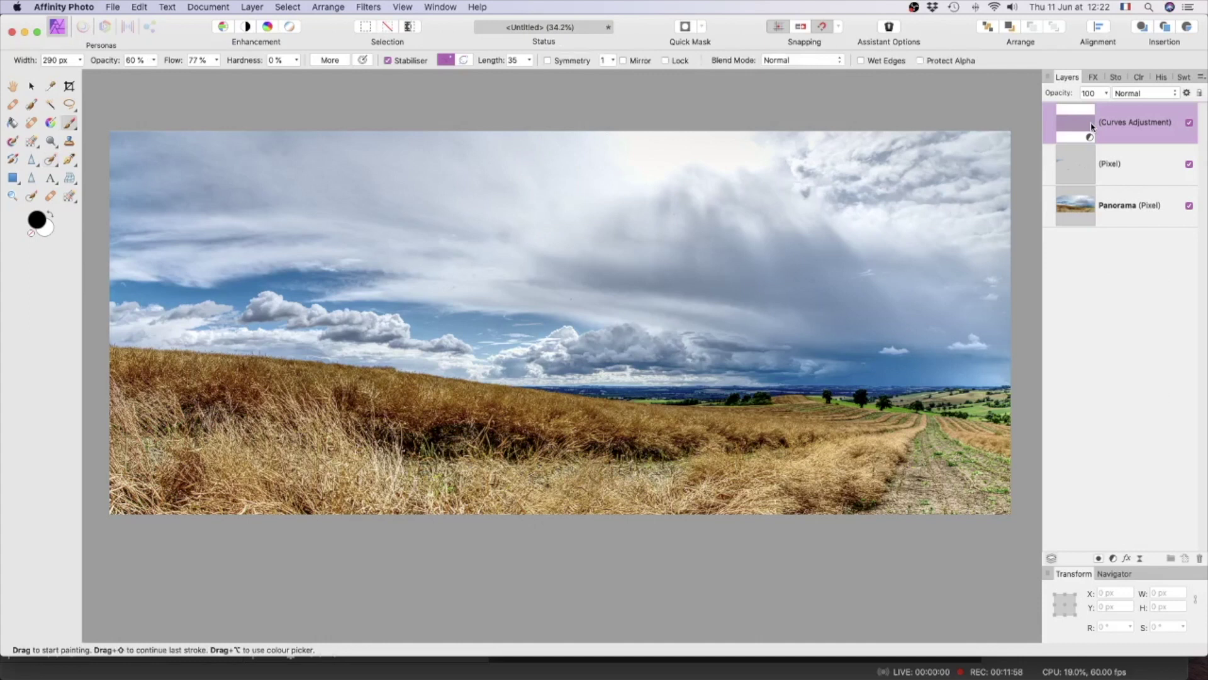
click(50, 217)
click(50, 217)
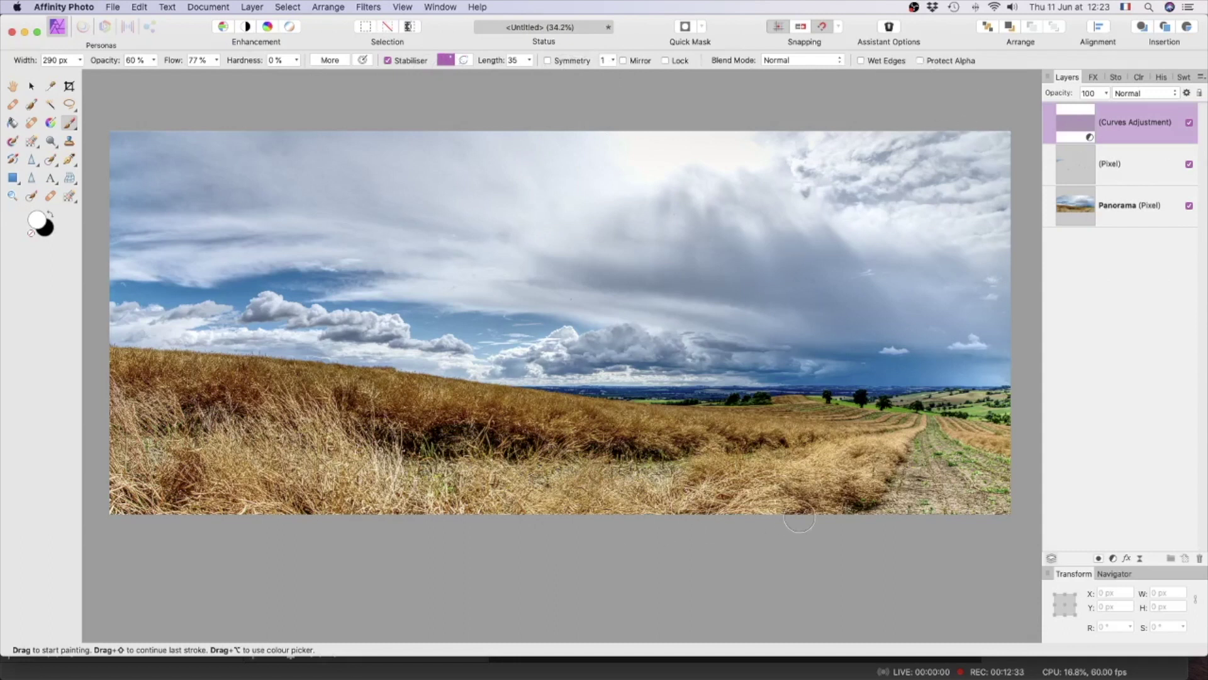
drag(923, 424, 831, 451)
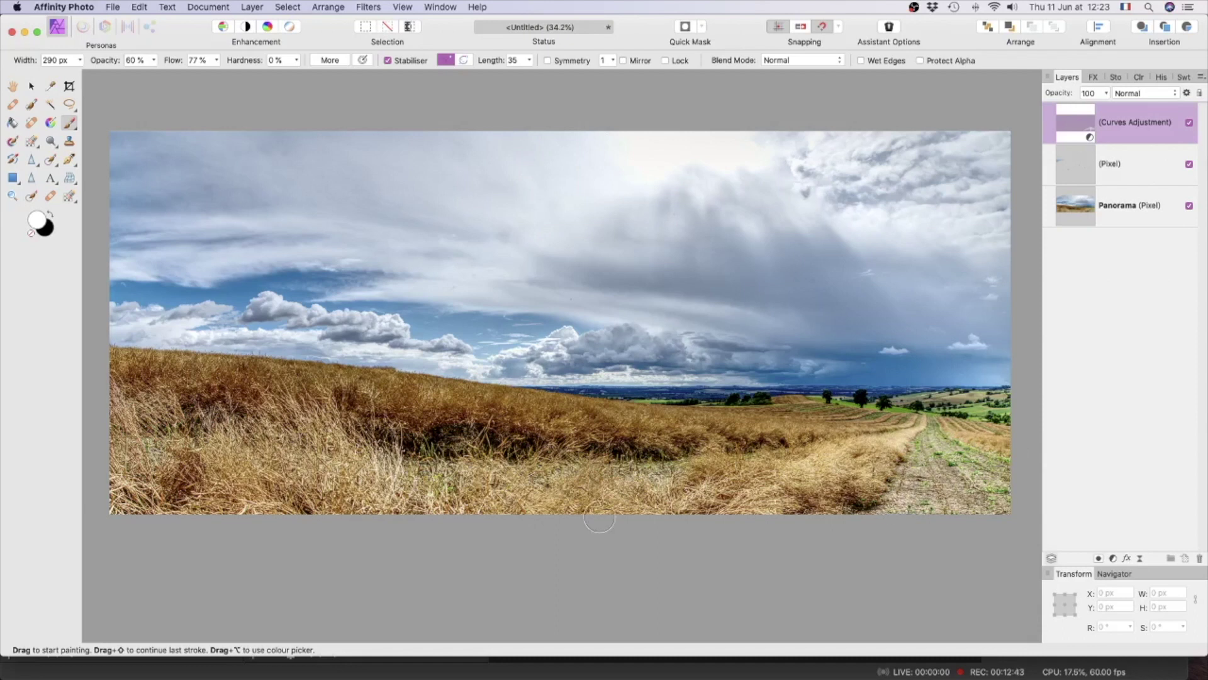
mouse_move(288, 385)
mouse_down()
mouse_move(744, 434)
mouse_move(886, 416)
mouse_up()
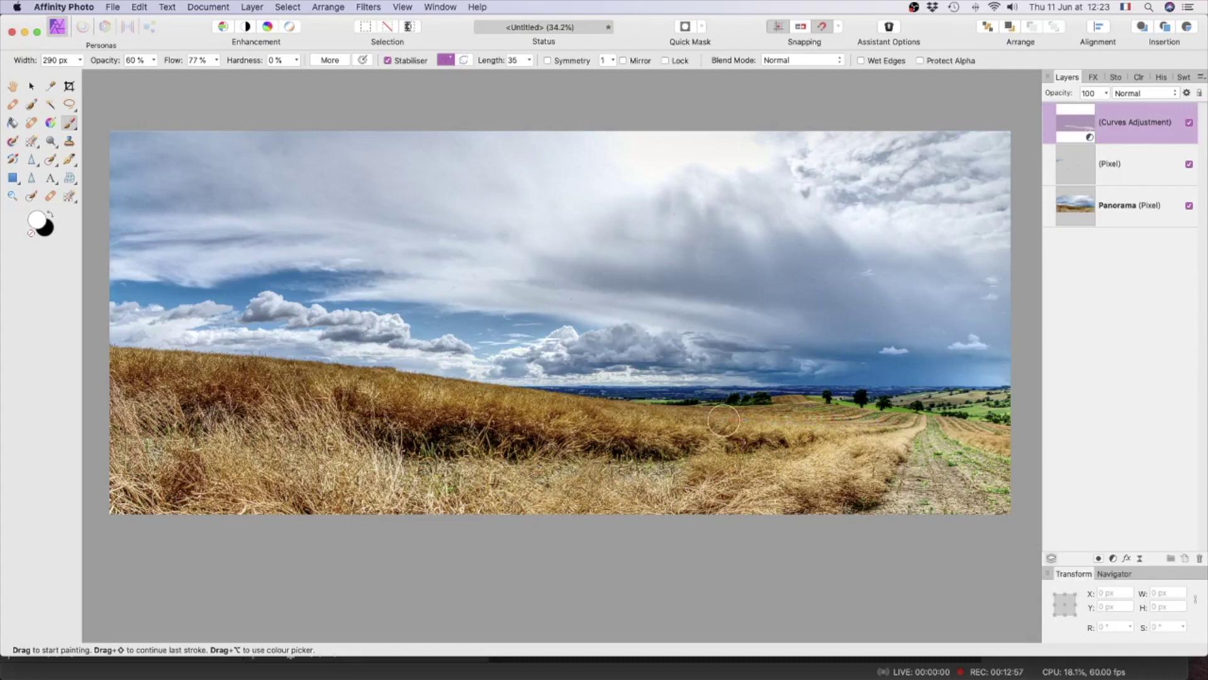
drag(793, 415, 792, 409)
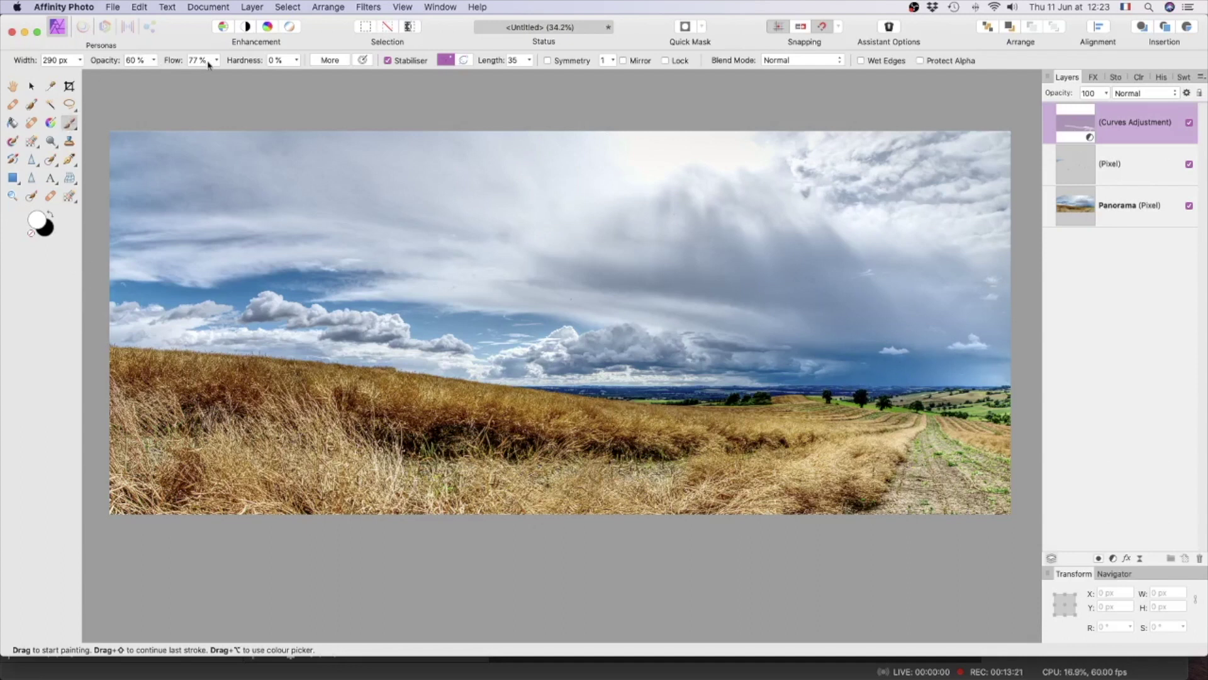
Set the brush to 100% hardness and 170 px, then brighten the far path near the horizon.
click(296, 61)
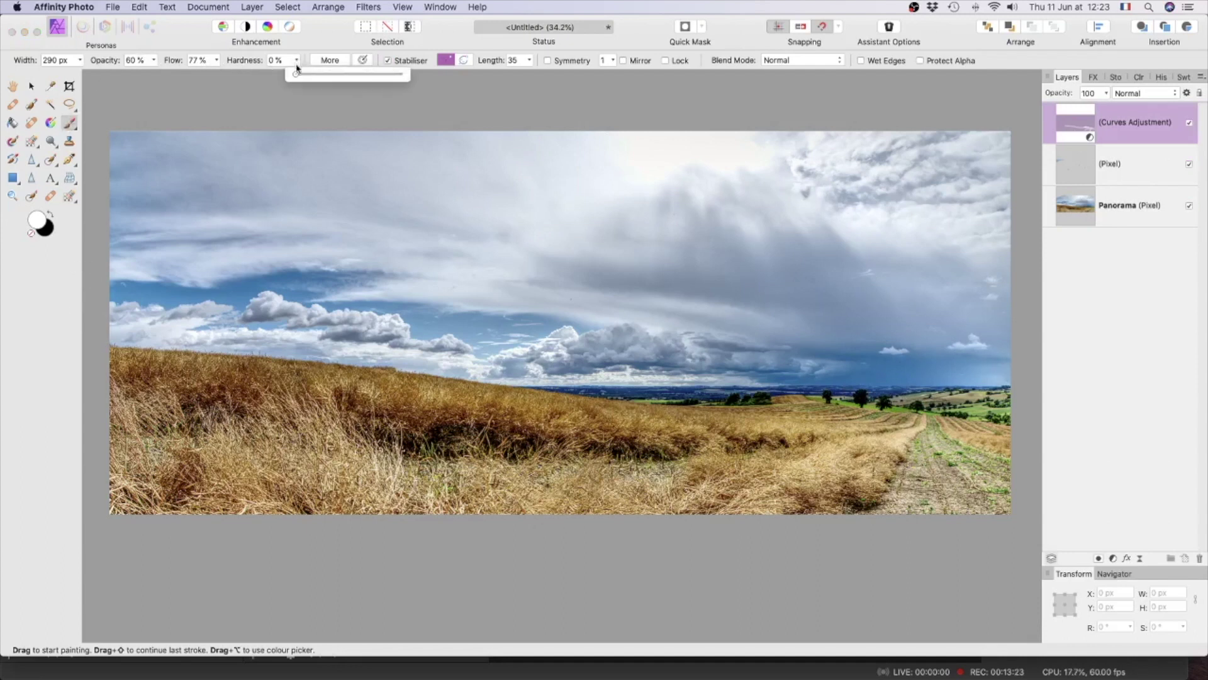
drag(295, 75, 415, 80)
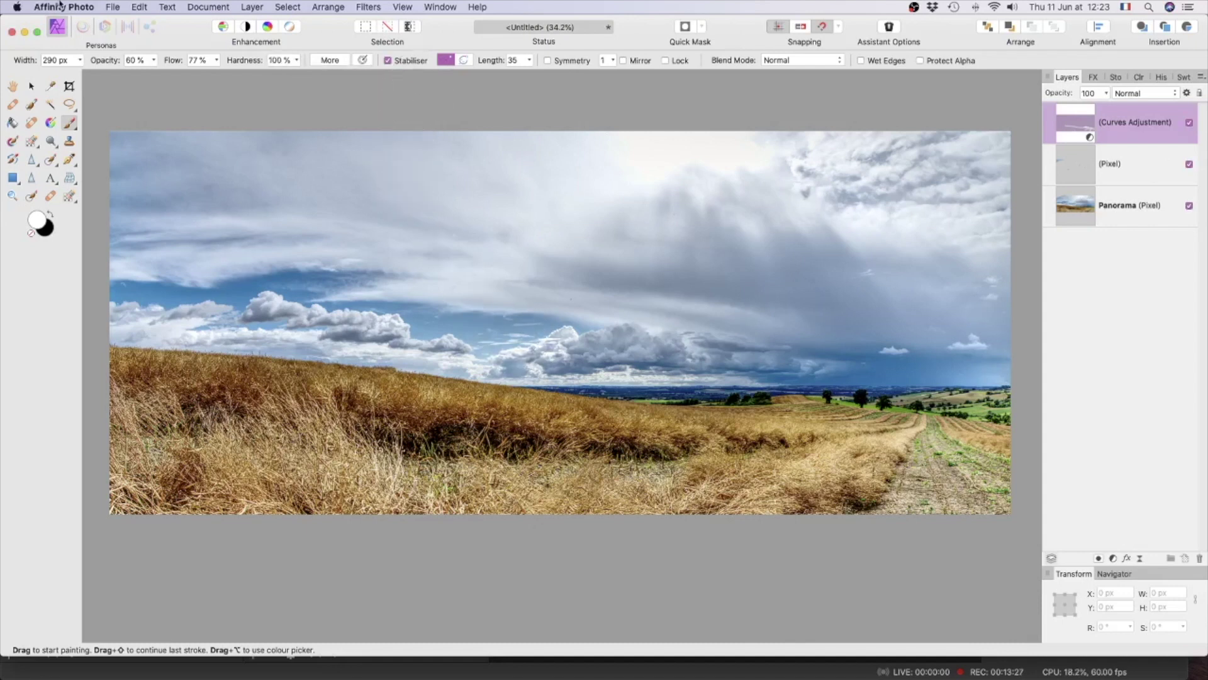
click(80, 60)
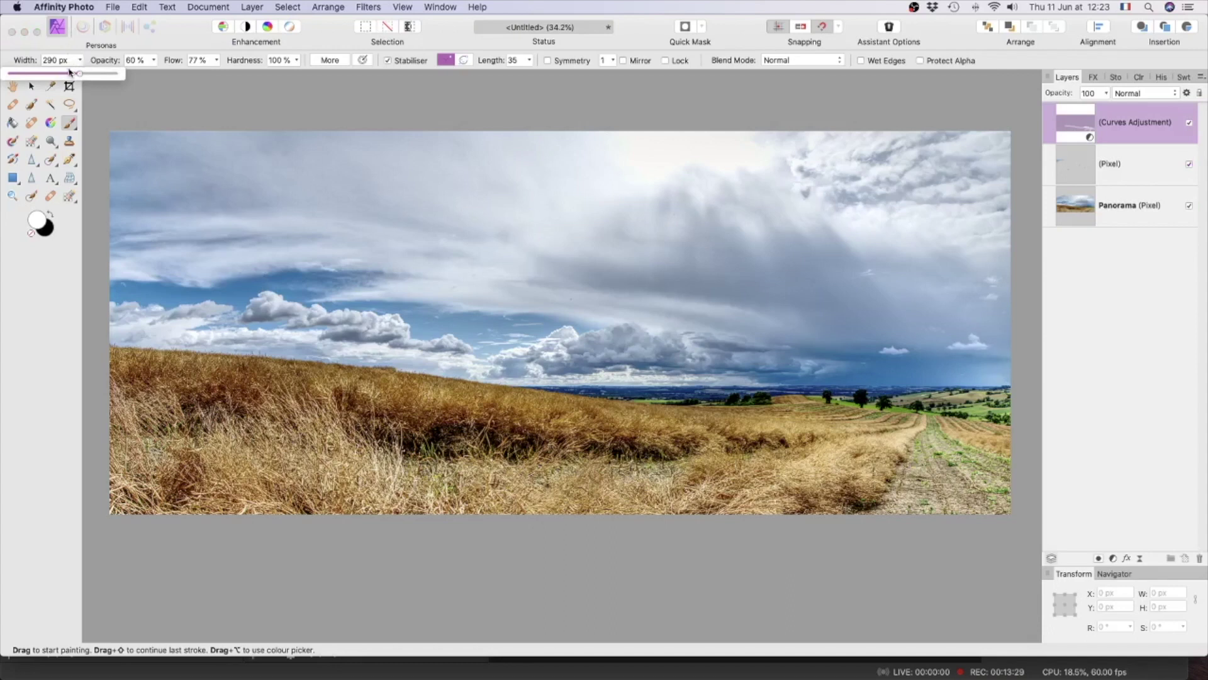
click(71, 75)
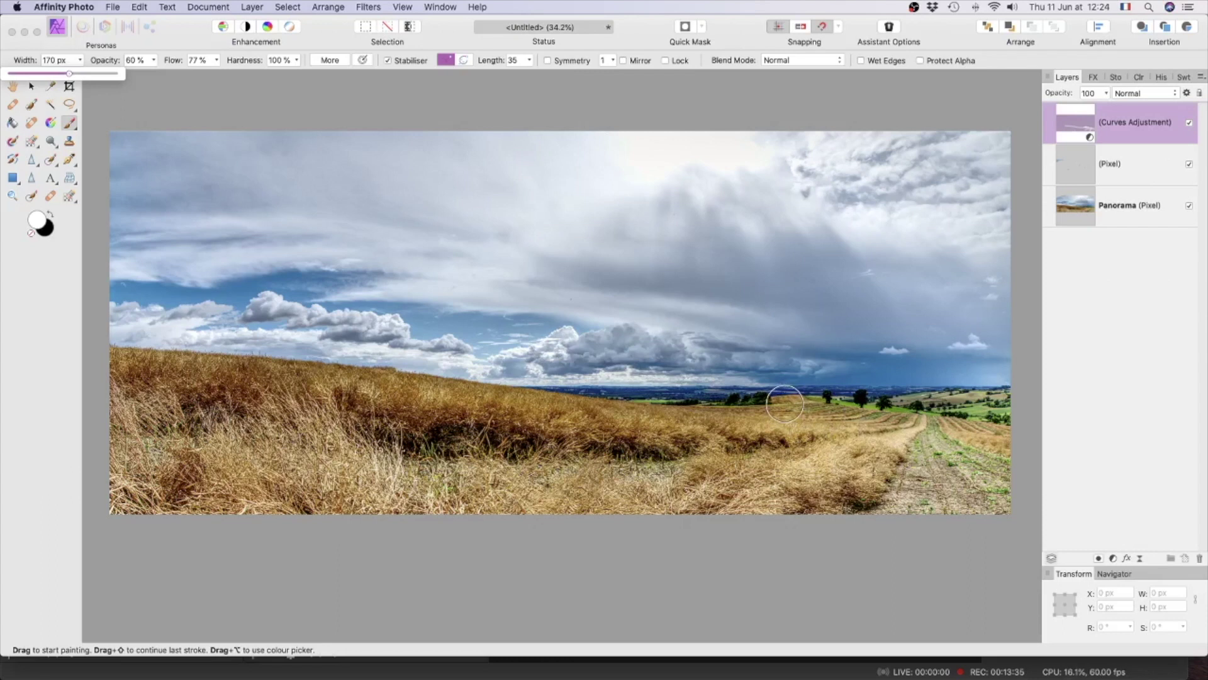
click(784, 403)
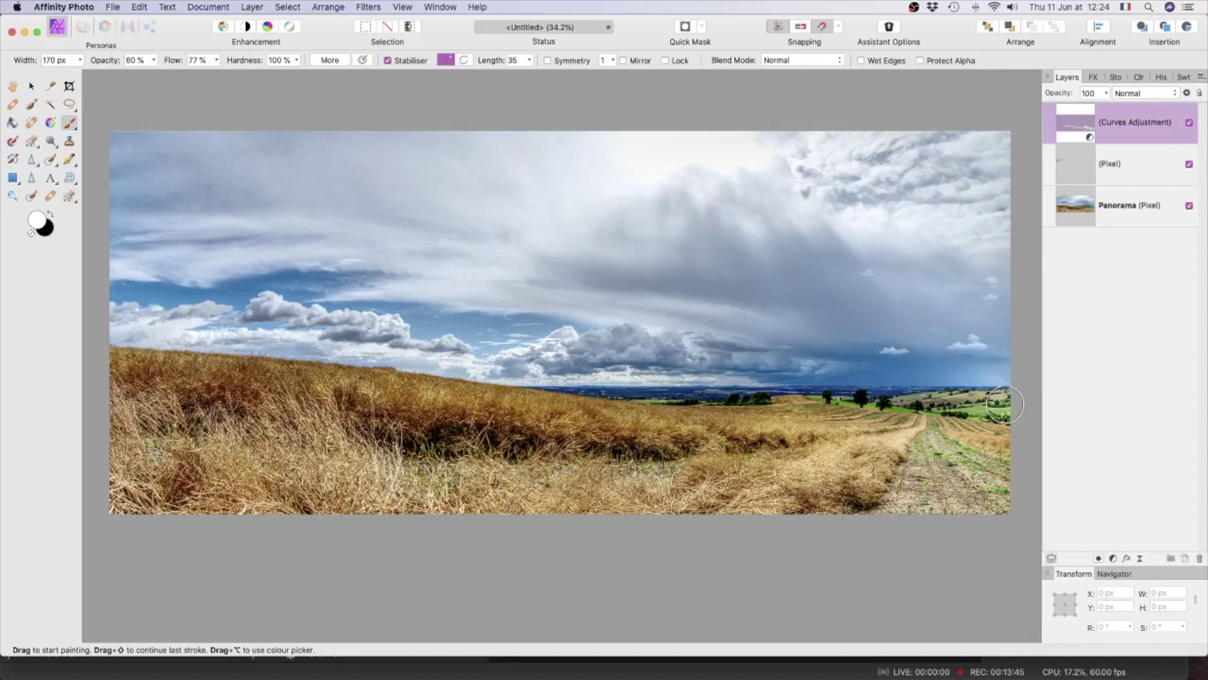
drag(812, 404, 1005, 405)
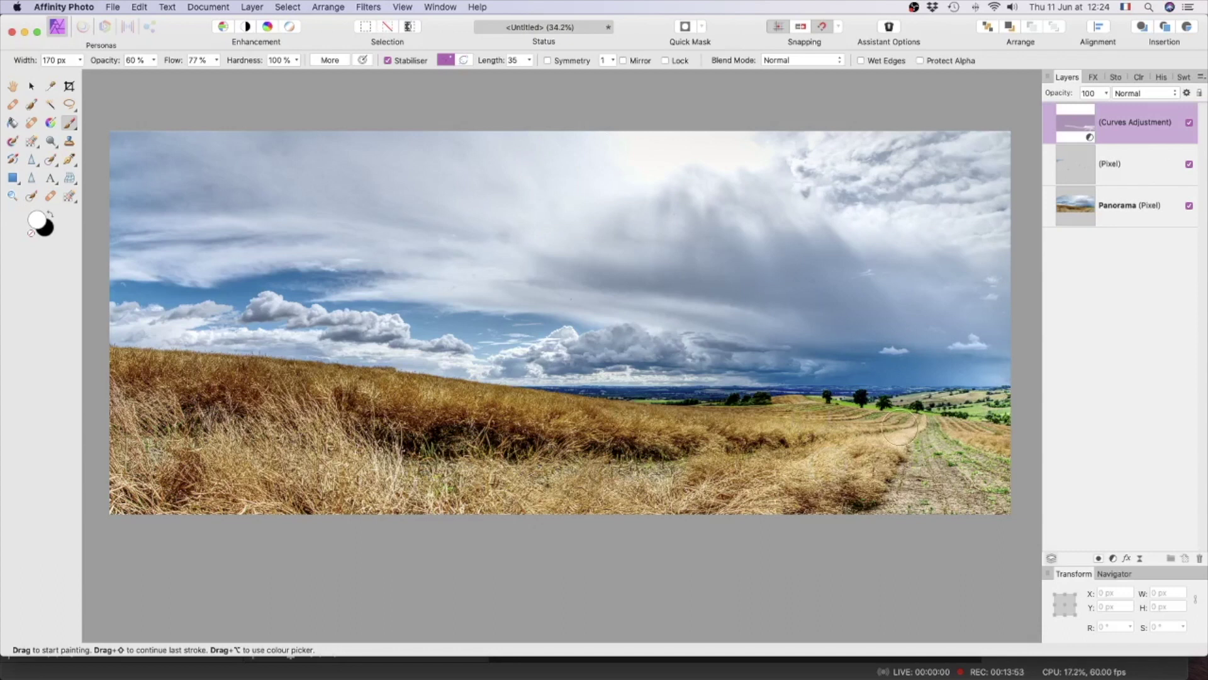
scroll(926, 428, up, 8)
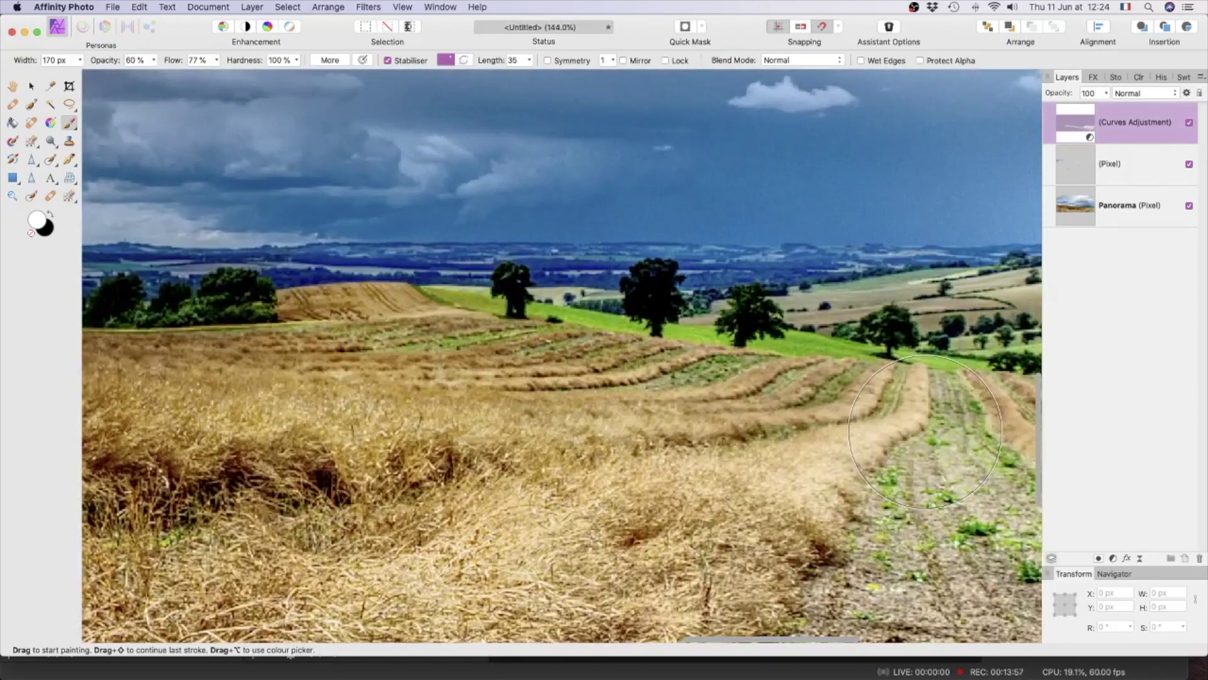
scroll(912, 431, right, 2)
scroll(910, 431, right, 6)
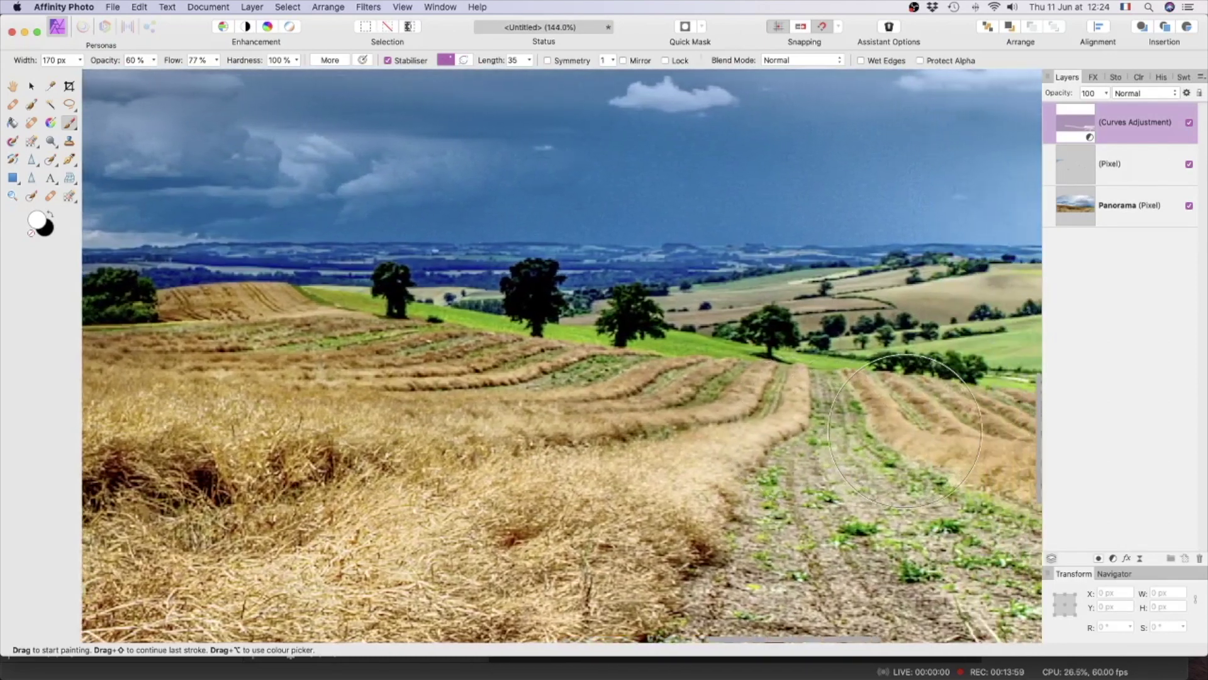
scroll(899, 431, left, 15)
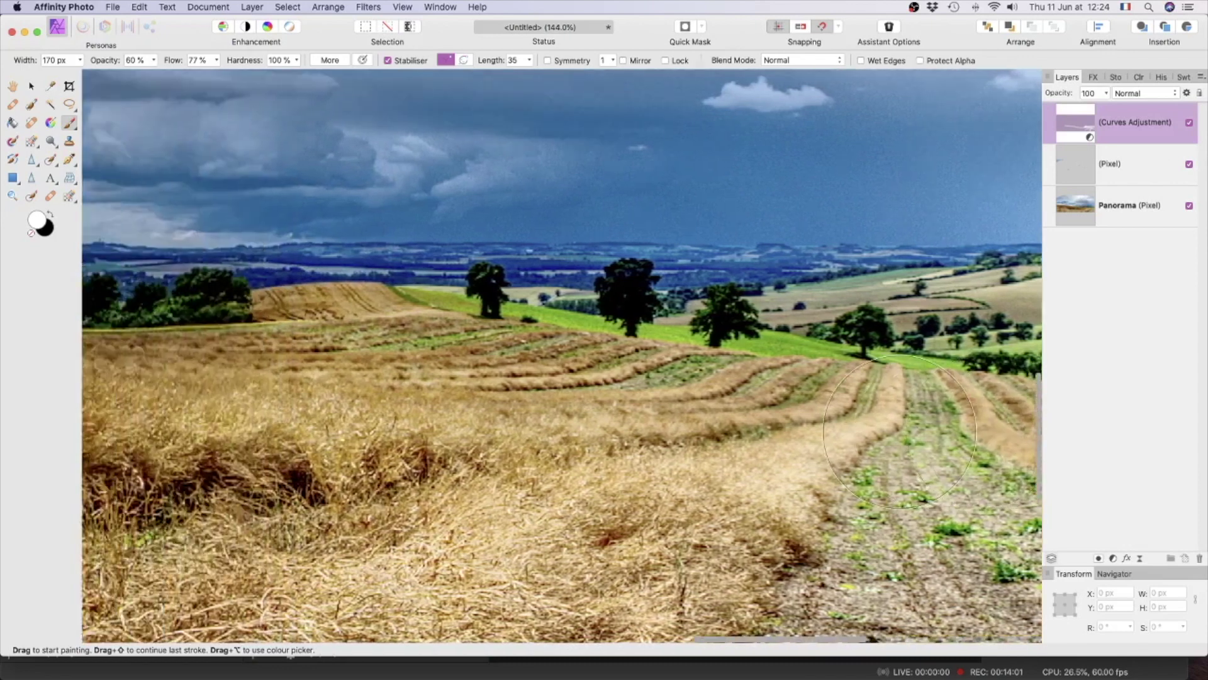
scroll(880, 437, down, 10)
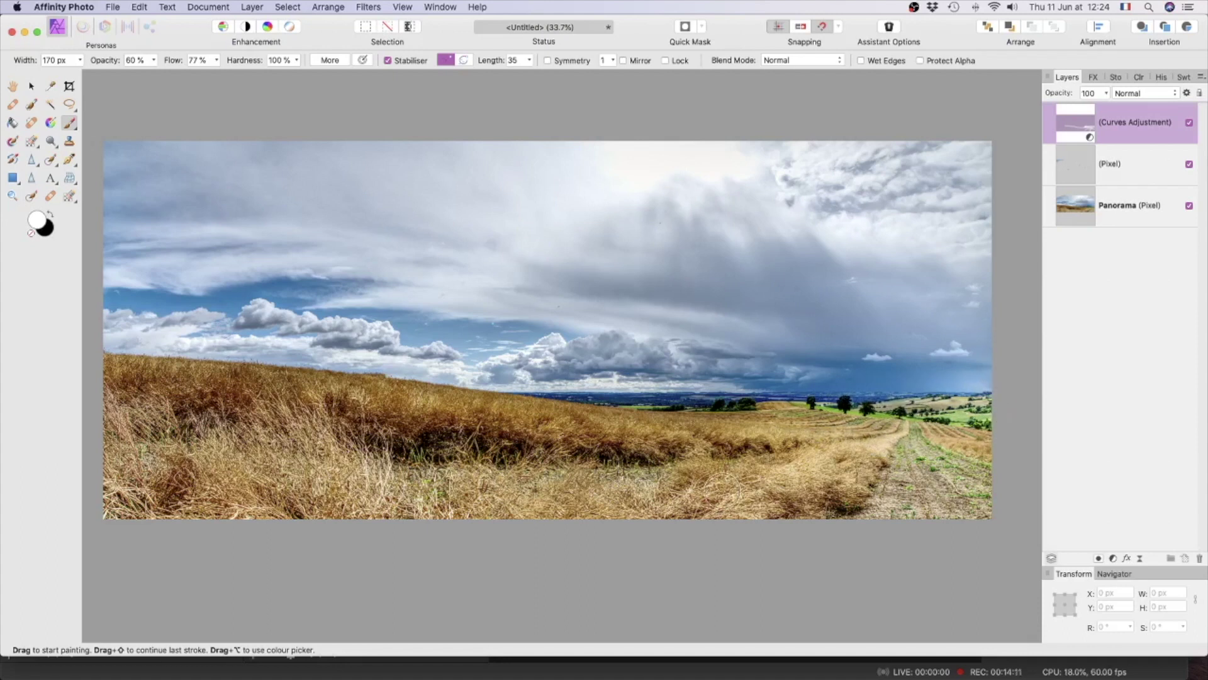
scroll(748, 503, left, 3)
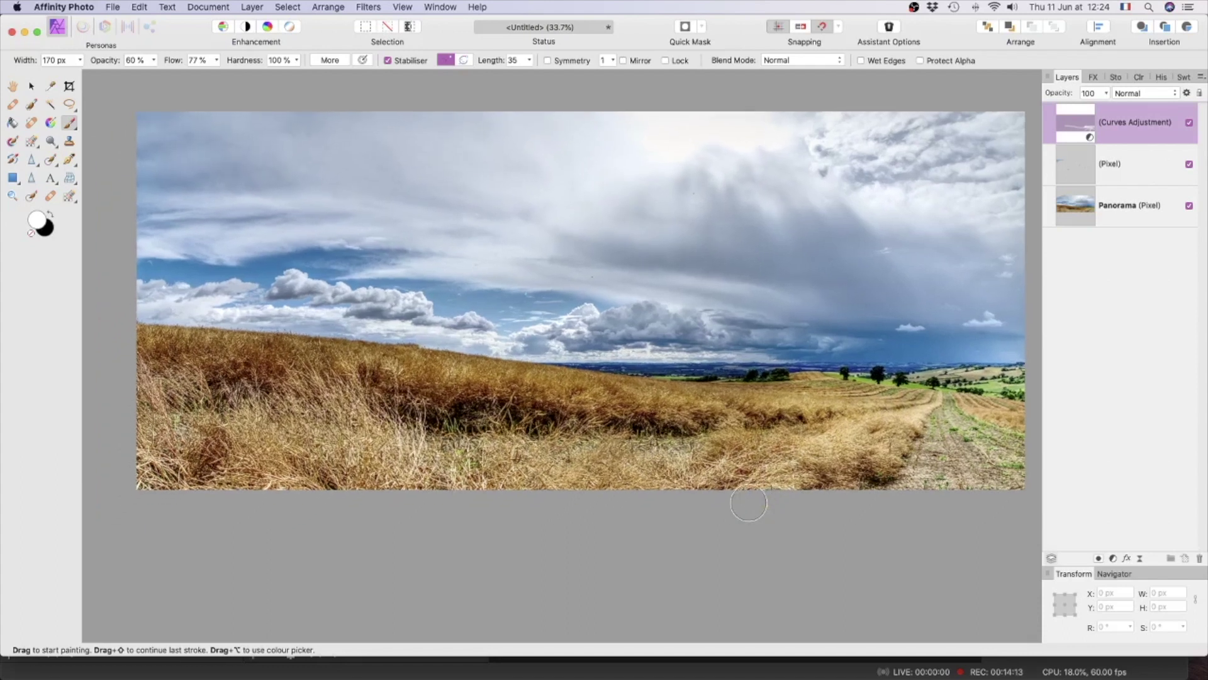
scroll(739, 504, right, 1)
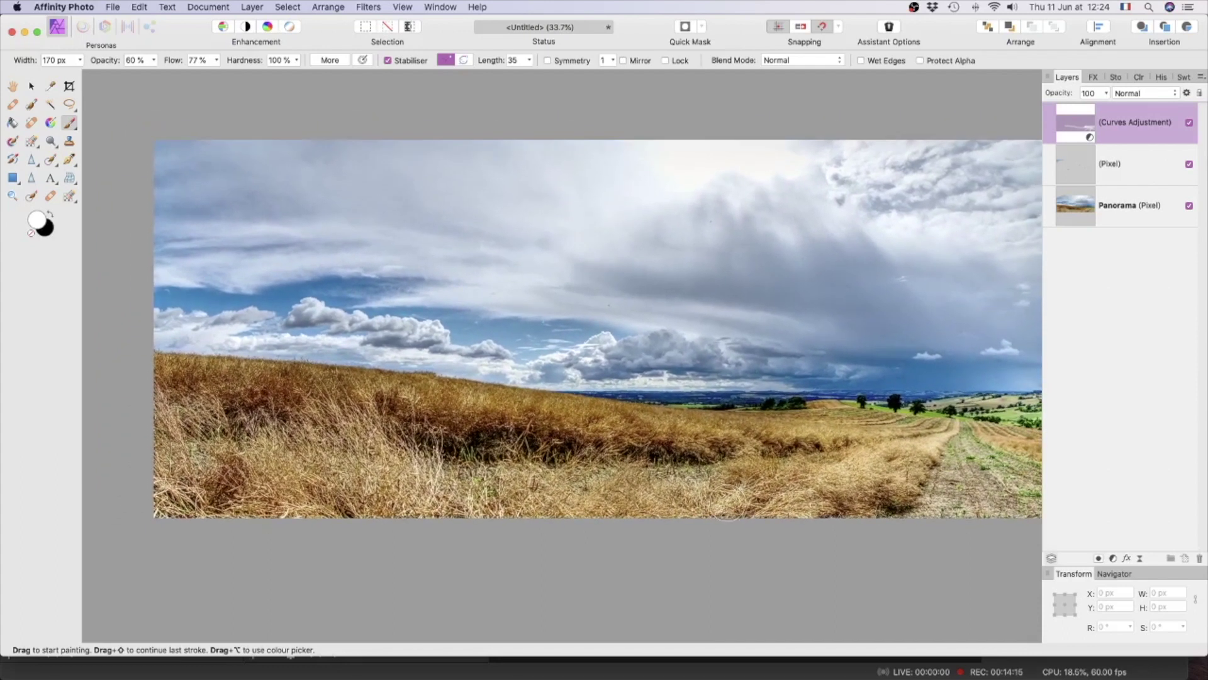
scroll(736, 503, right, 2)
scroll(705, 497, right, 4)
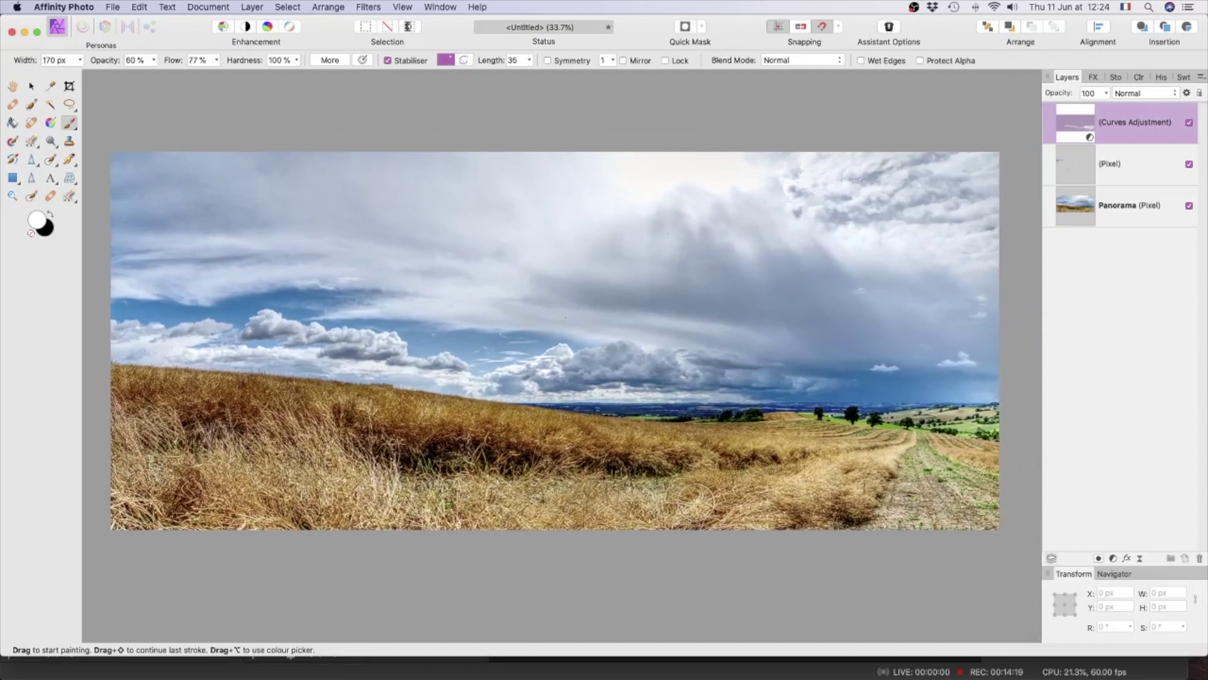
scroll(695, 502, left, 1)
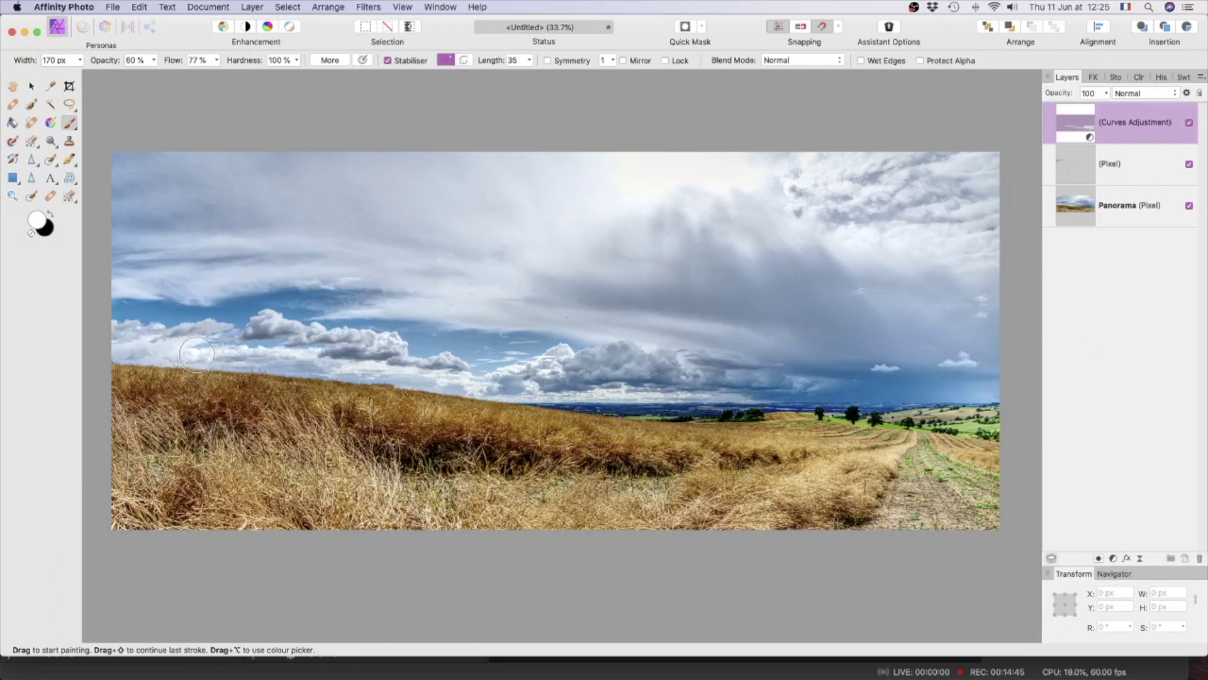
Flatten the Curves, inpainting and Panorama layers into one pixel layer with Document > Flatten.
click(211, 10)
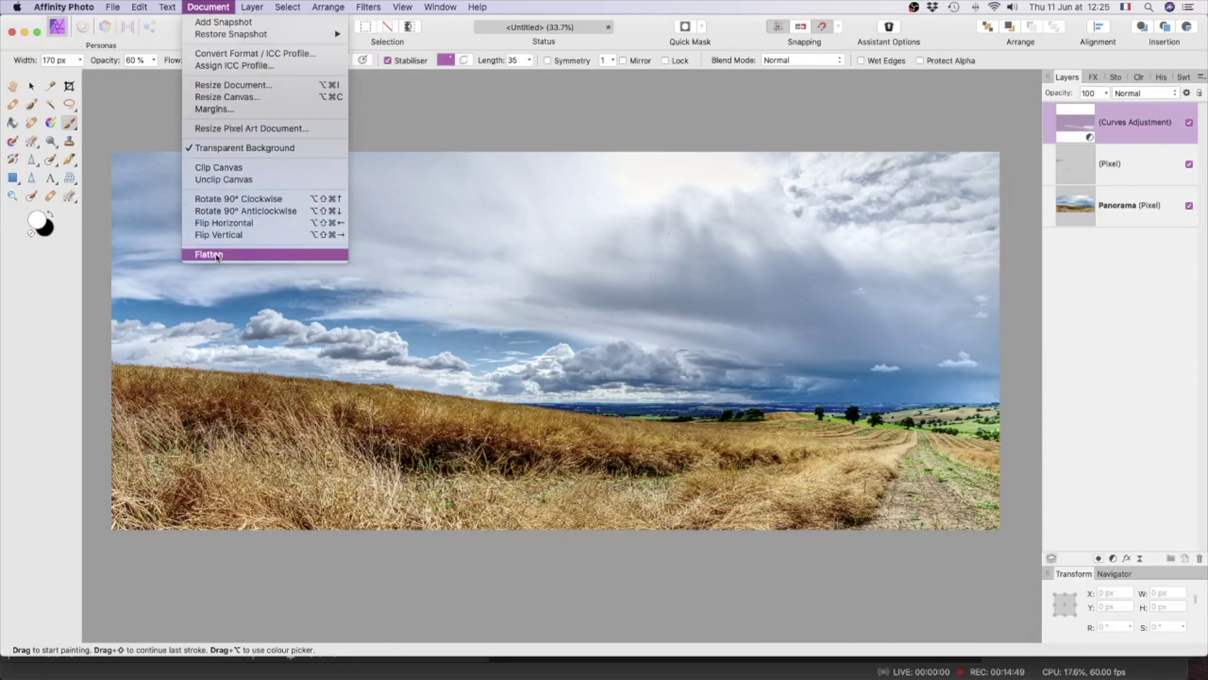
click(237, 256)
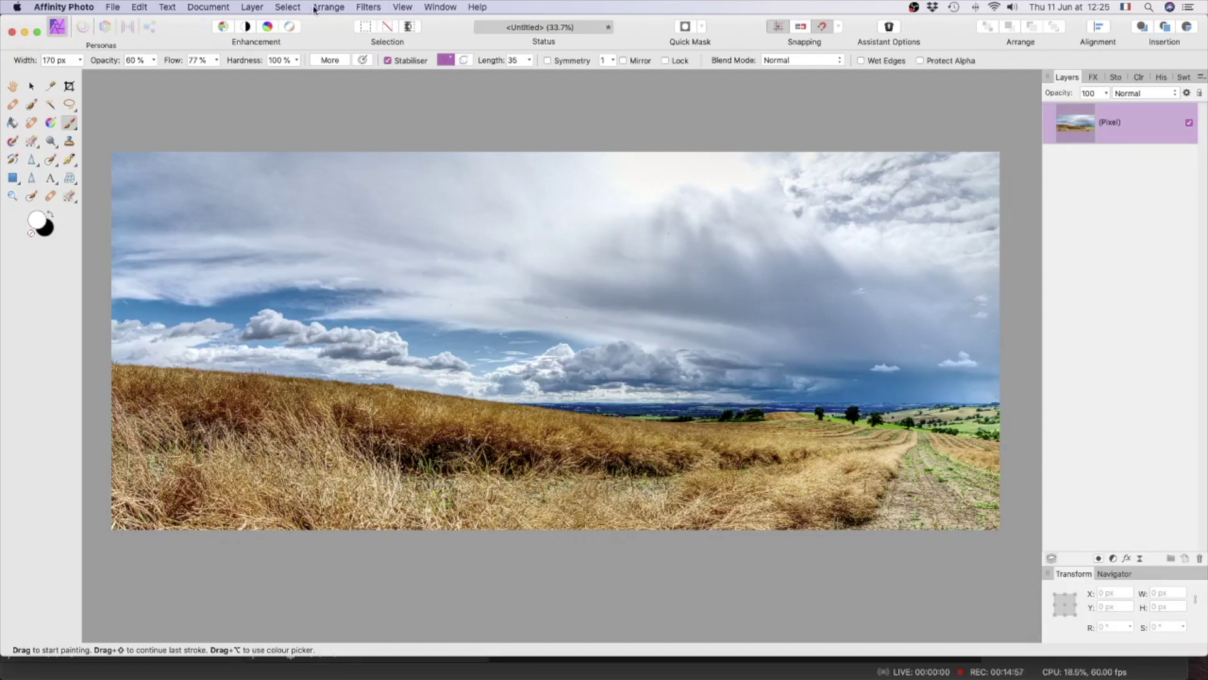
Apply the Haze Removal filter to the flattened panorama for a darker, punchier sky.
click(365, 9)
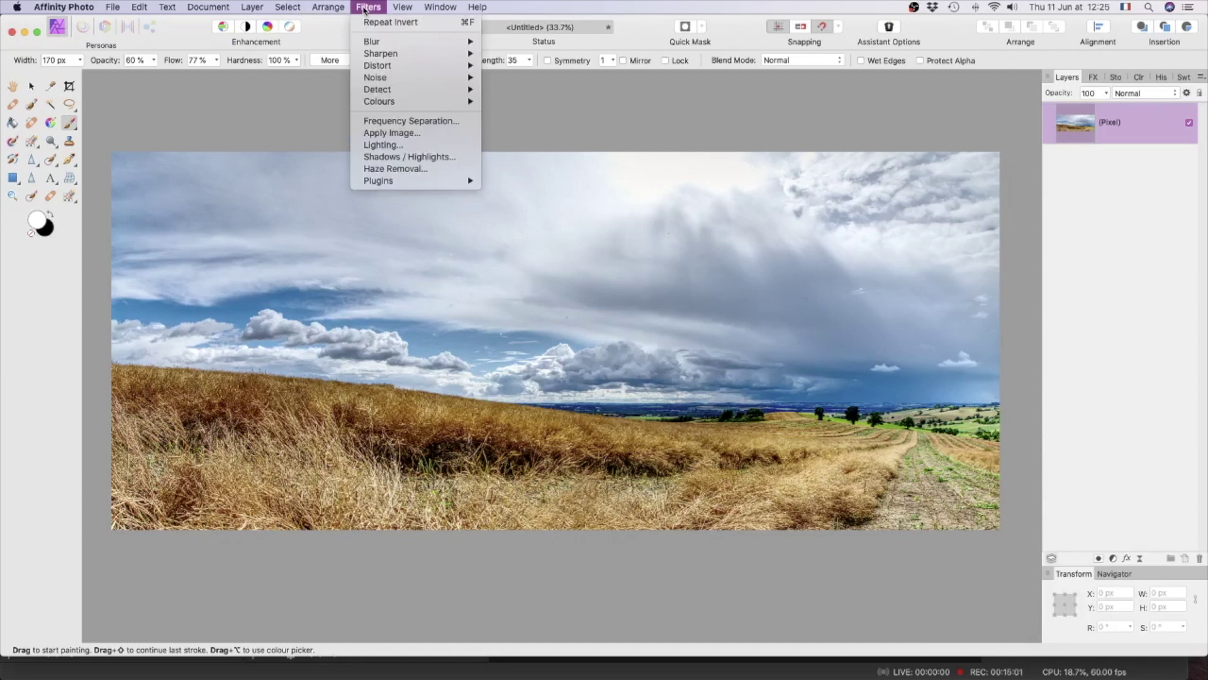
click(390, 168)
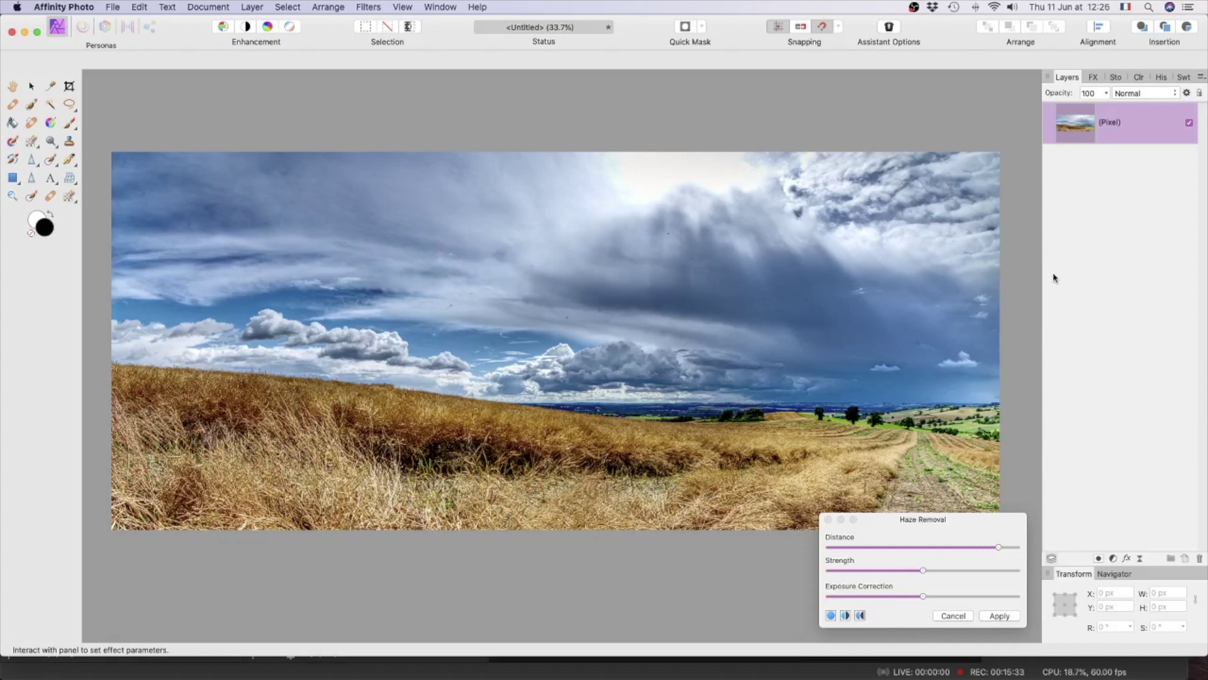
click(999, 615)
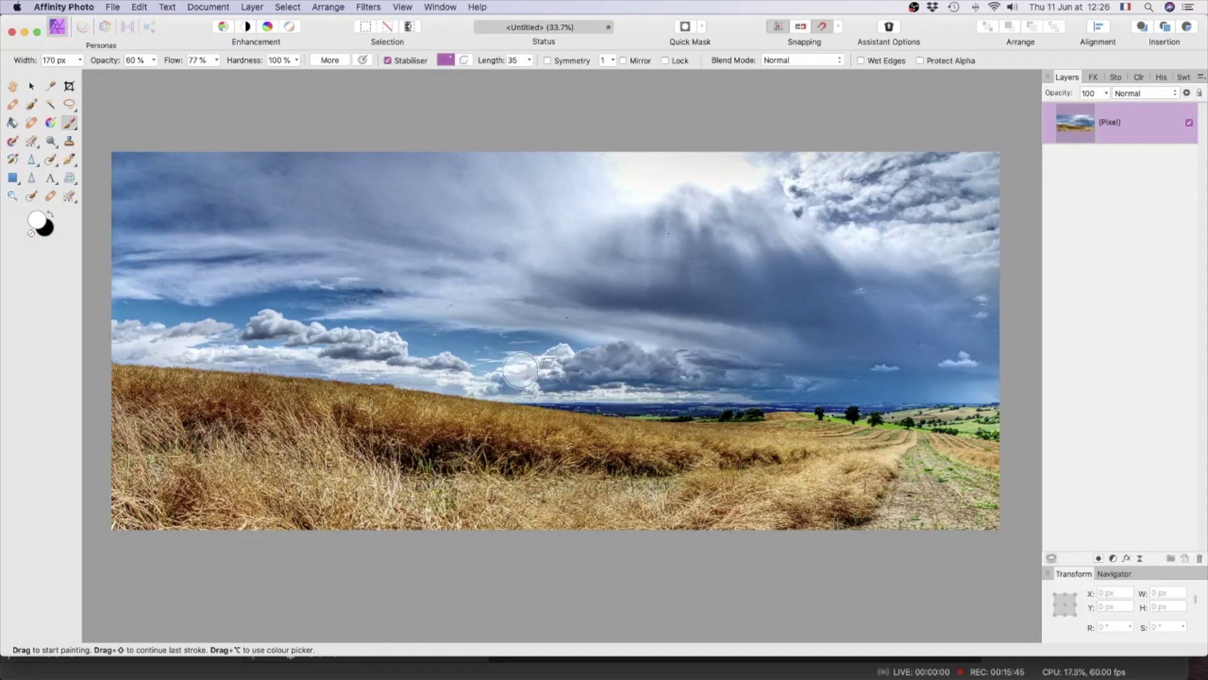
Inpaint away three remaining dust spots in the sky of the dehazed panorama.
click(51, 160)
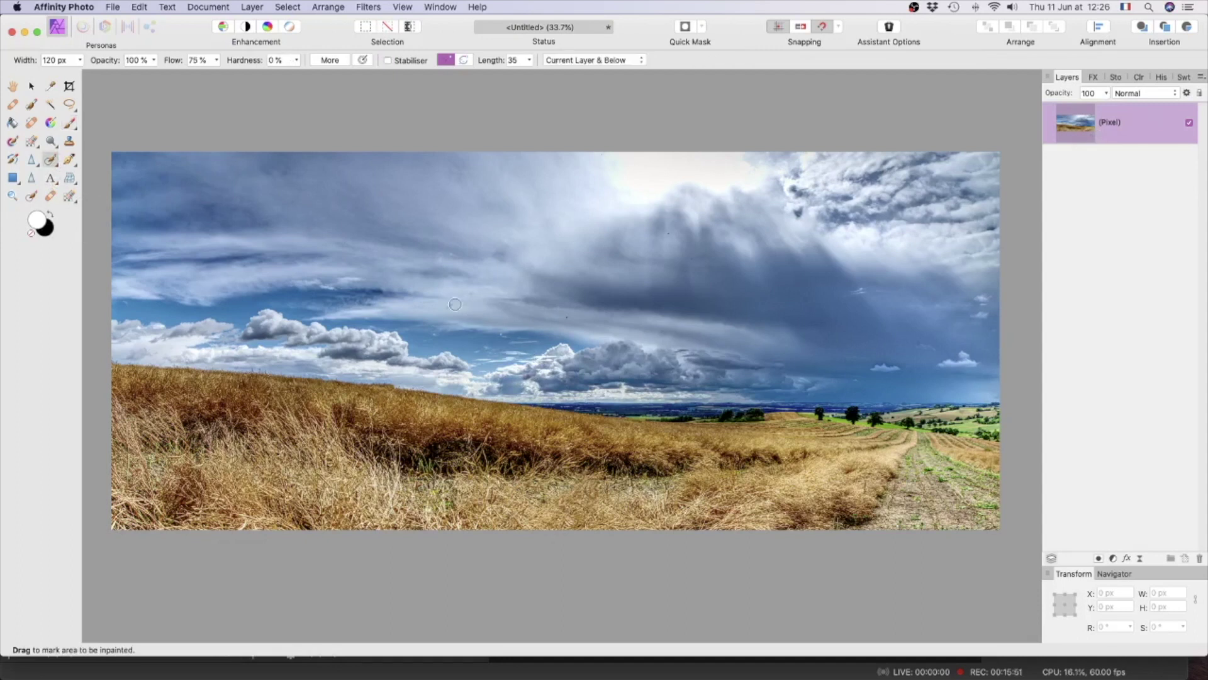
drag(443, 306, 477, 292)
drag(563, 317, 575, 316)
scroll(508, 396, down, 1)
scroll(508, 397, up, 2)
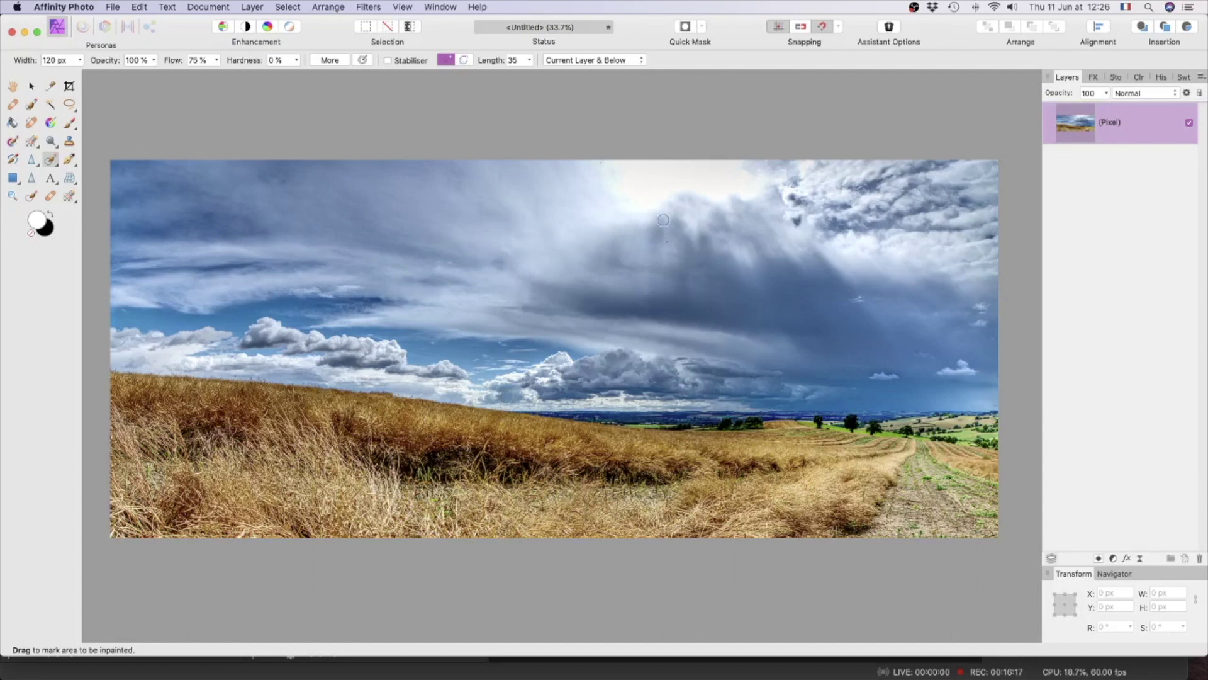
click(667, 243)
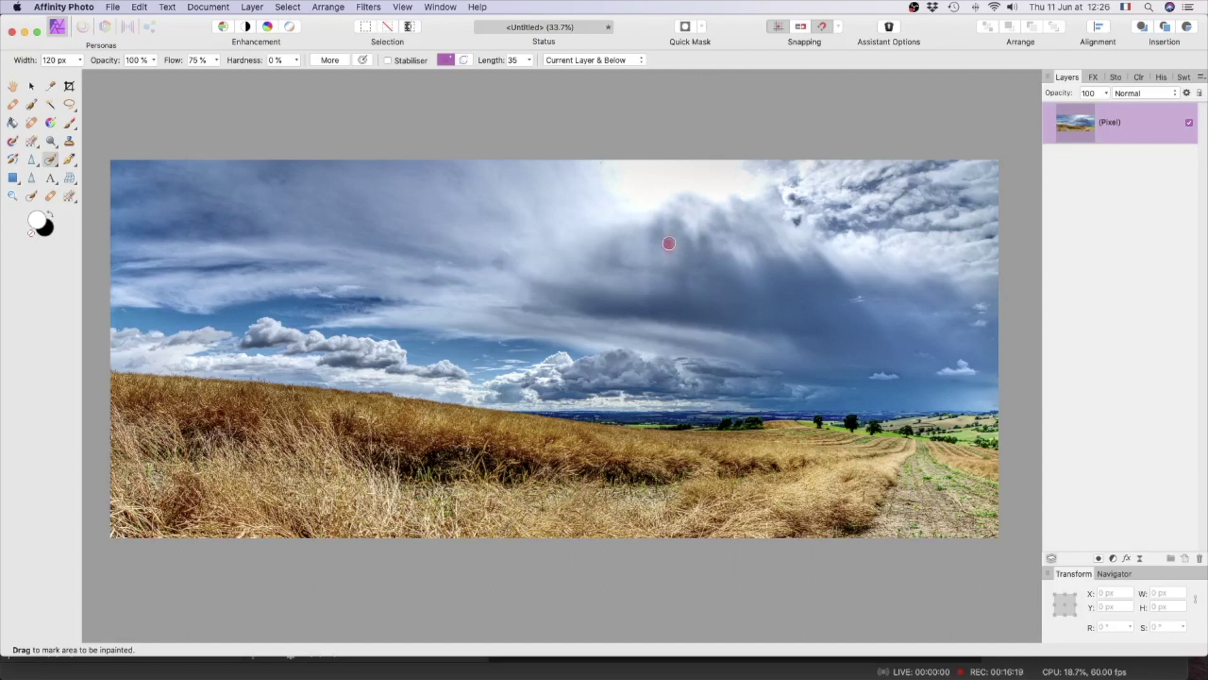